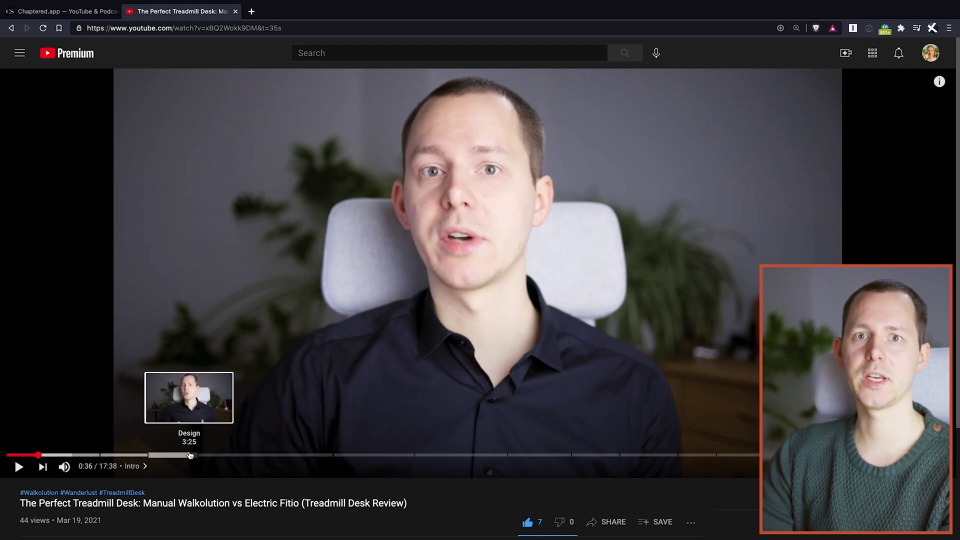
Step: Open the video's chapter list and expand the full description down to the Chapters / Show Notes section
{"action": "left_click", "coordinate": [140, 469]}
{"action": "scroll", "coordinate": [315, 528], "scroll_direction": "down", "scroll_amount": 4}
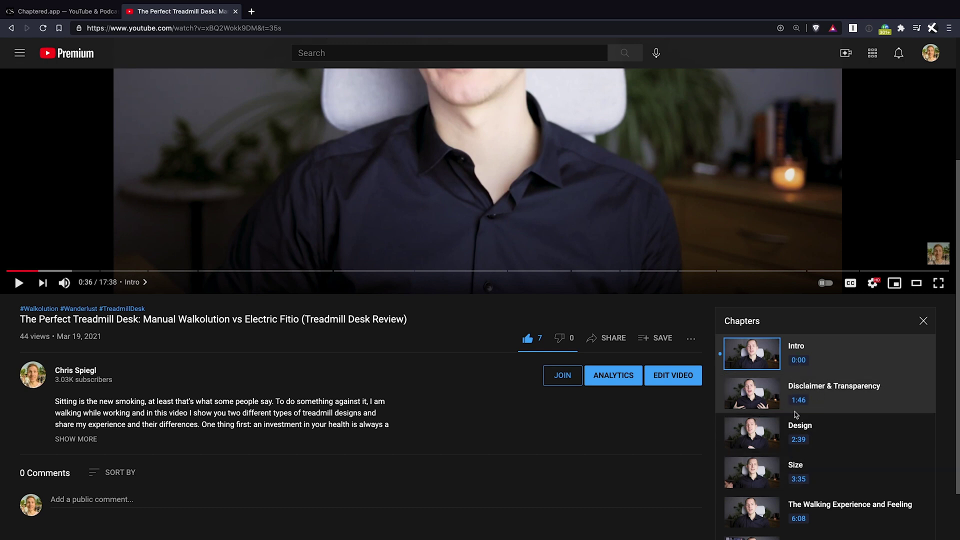
{"action": "left_click", "coordinate": [83, 439]}
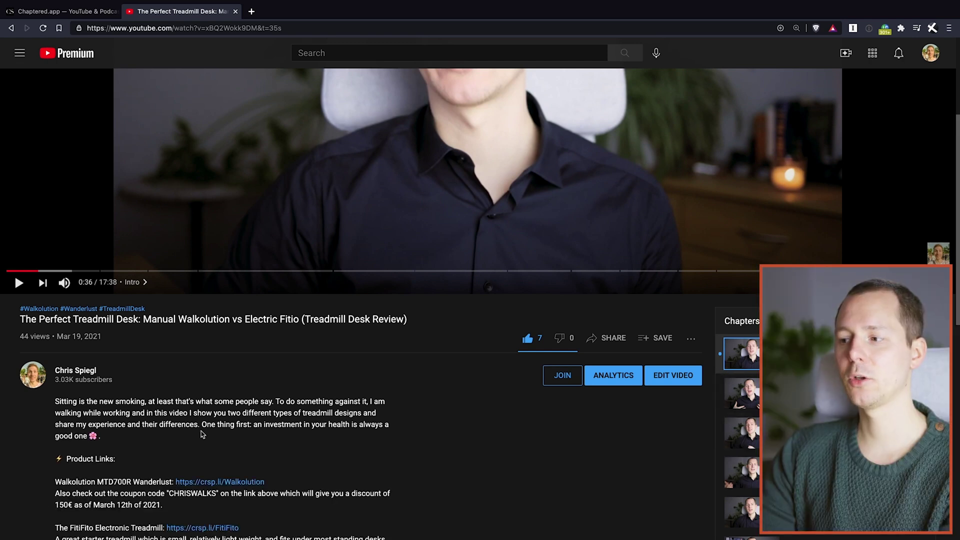
{"action": "scroll", "coordinate": [158, 453], "scroll_direction": "down", "scroll_amount": 6}
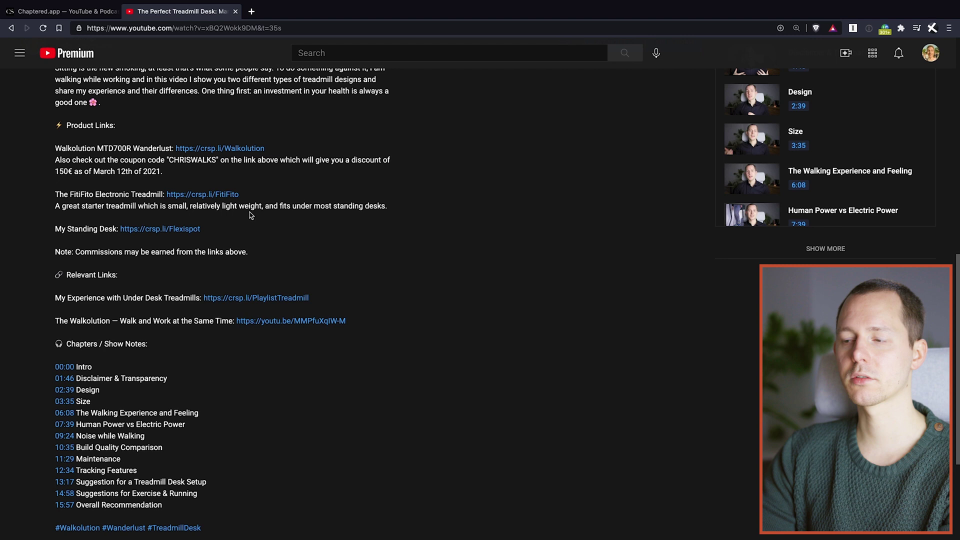
{"action": "scroll", "coordinate": [150, 240], "scroll_direction": "down", "scroll_amount": 3}
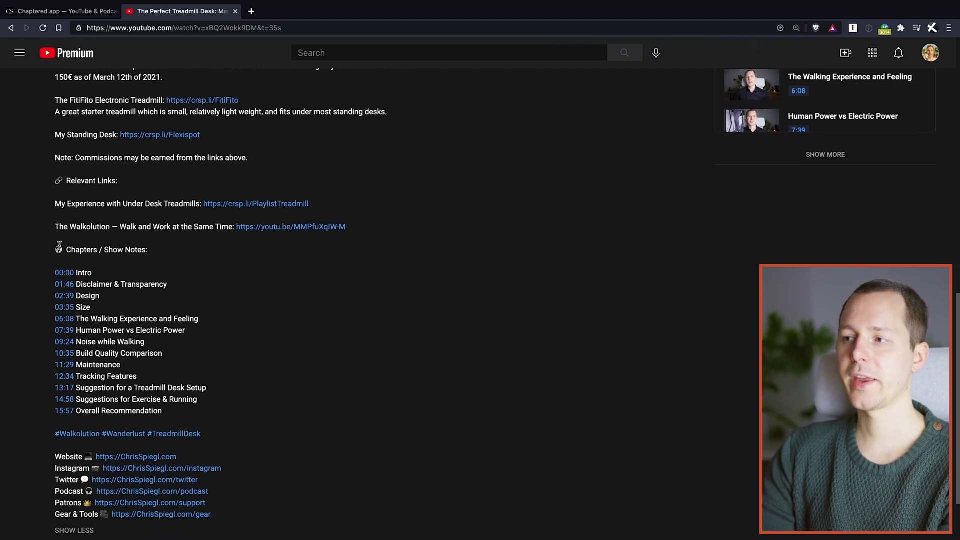
Step: Examine the timestamped chapter lines in the description and the matching chapter segments on the video's timeline
{"action": "left_click_drag", "start_coordinate": [49, 278], "coordinate": [198, 412]}
{"action": "left_click", "coordinate": [197, 413]}
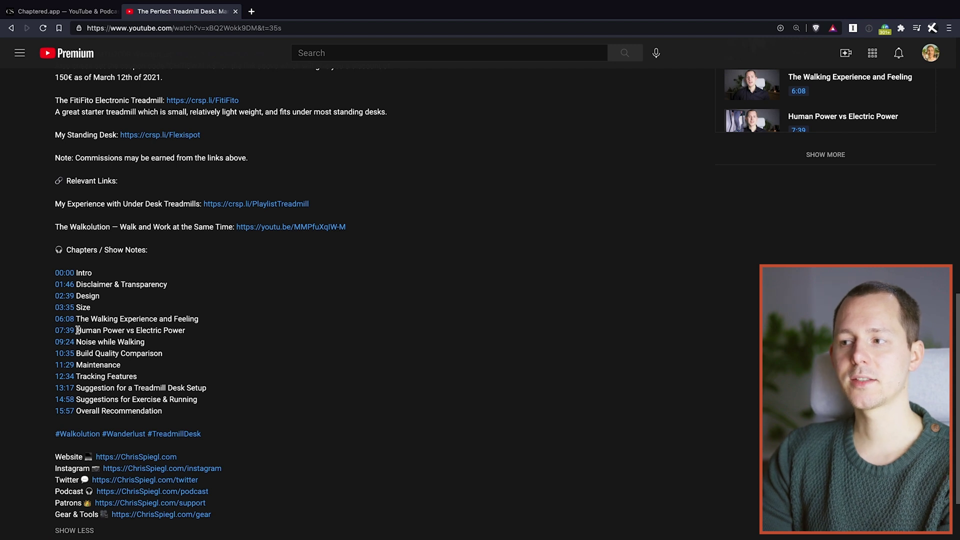
{"action": "left_click_drag", "start_coordinate": [77, 330], "coordinate": [231, 337]}
{"action": "left_click", "coordinate": [208, 327]}
{"action": "scroll", "coordinate": [488, 381], "scroll_direction": "up", "scroll_amount": 10}
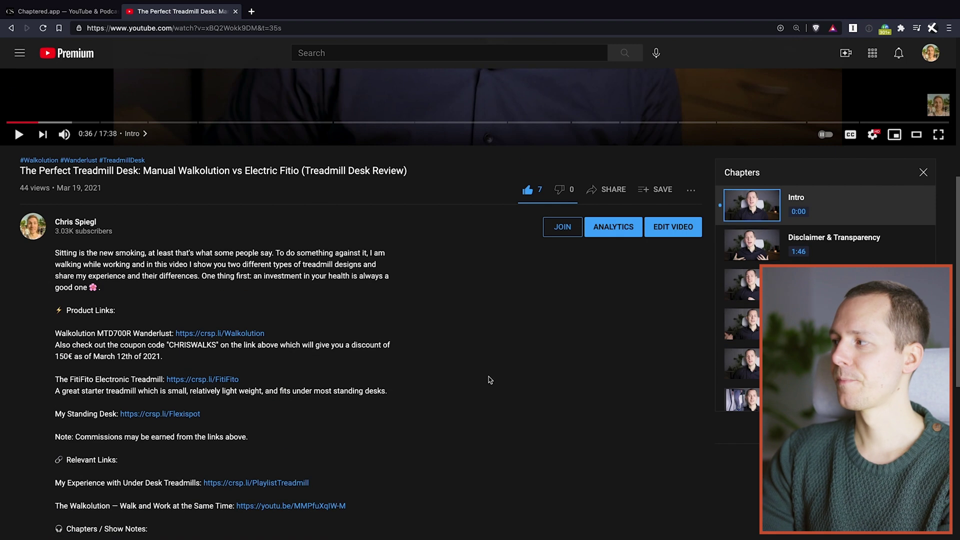
{"action": "scroll", "coordinate": [350, 395], "scroll_direction": "down", "scroll_amount": 3}
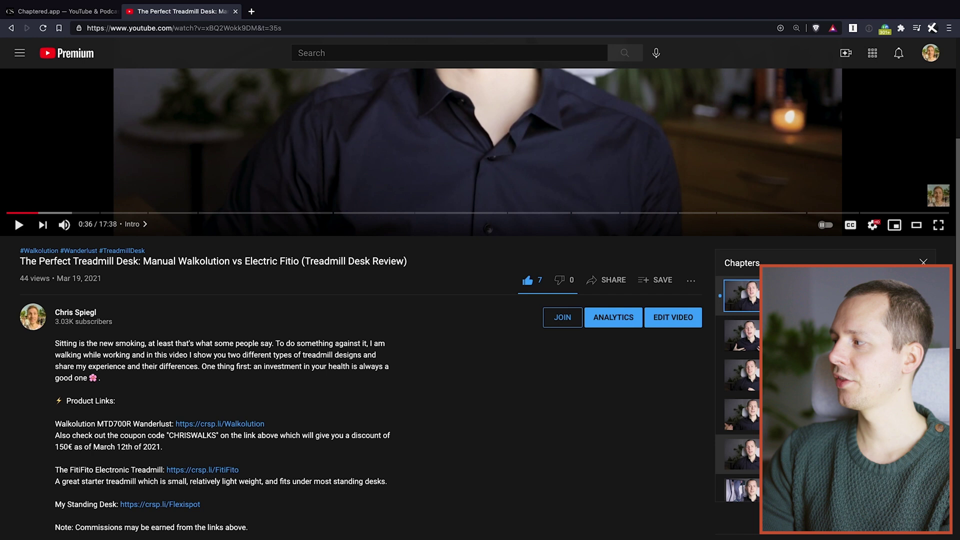
{"action": "scroll", "coordinate": [350, 395], "scroll_direction": "up", "scroll_amount": 4}
{"action": "scroll", "coordinate": [350, 395], "scroll_direction": "up", "scroll_amount": 2}
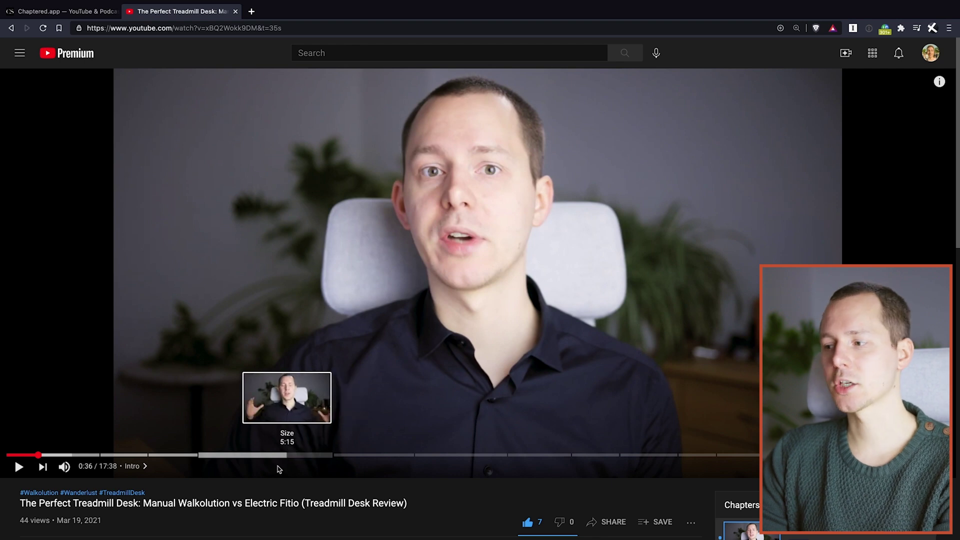
{"action": "scroll", "coordinate": [120, 257], "scroll_direction": "down", "scroll_amount": 15}
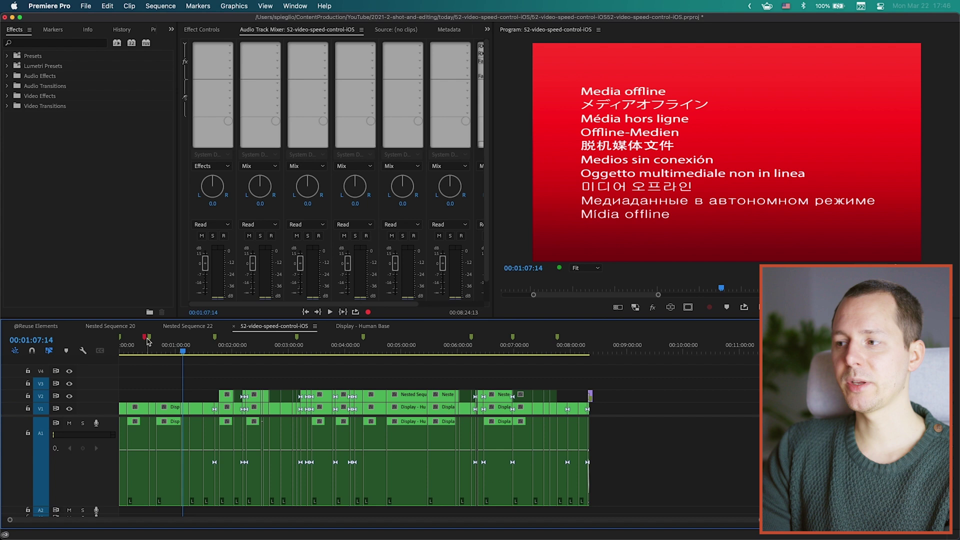
Step: Add a marker to the 52-video-speed-control-iOS sequence at 00:01:07:14 and open its settings
{"action": "left_click", "coordinate": [150, 340]}
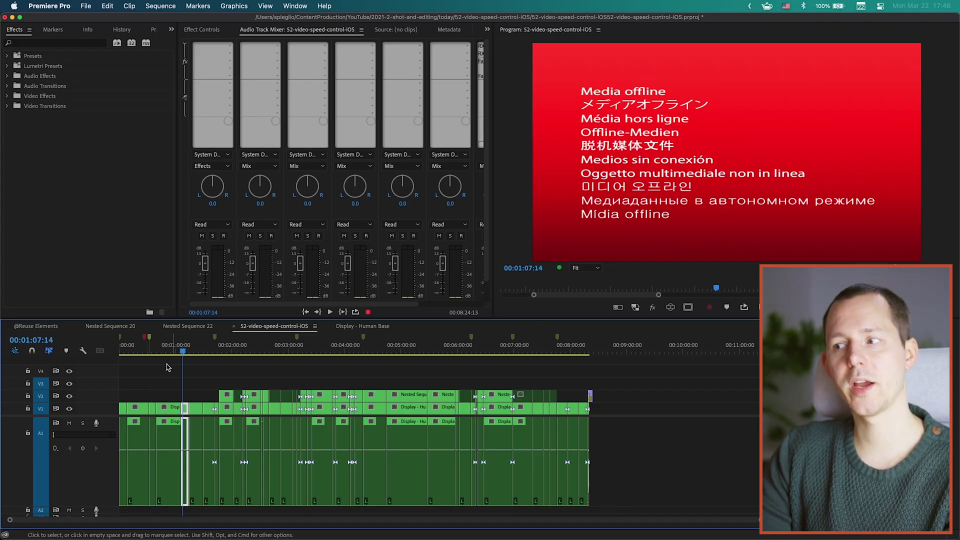
{"action": "left_click", "coordinate": [173, 371]}
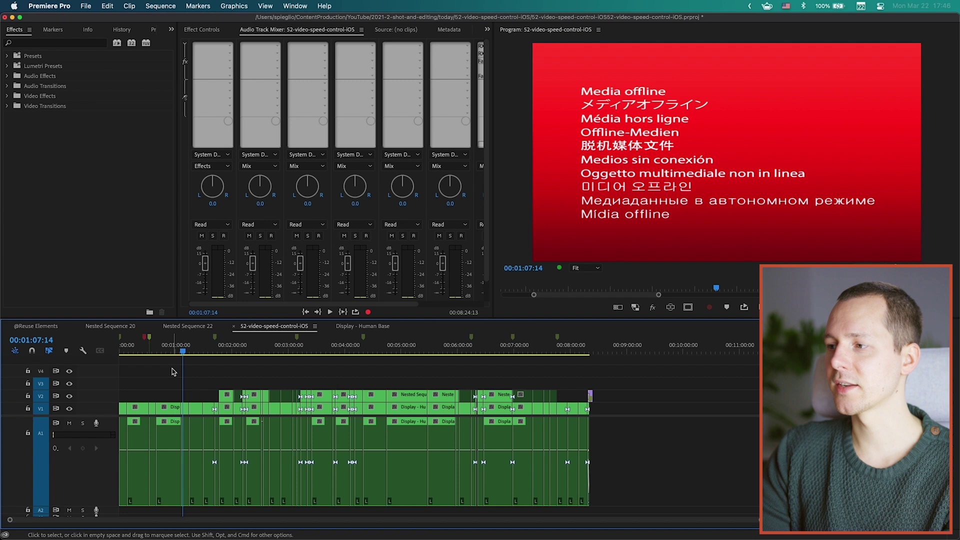
{"action": "key", "text": "m"}
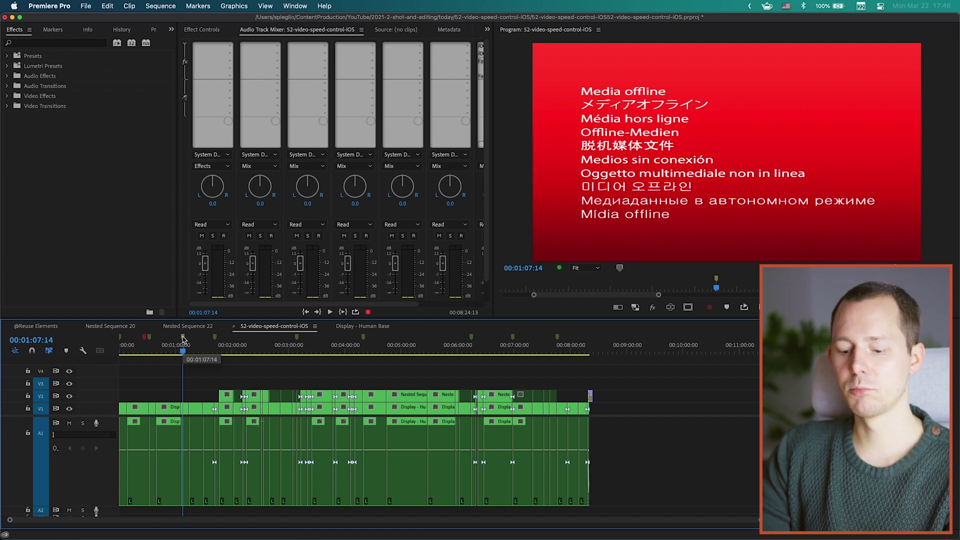
{"action": "double_click", "coordinate": [183, 339]}
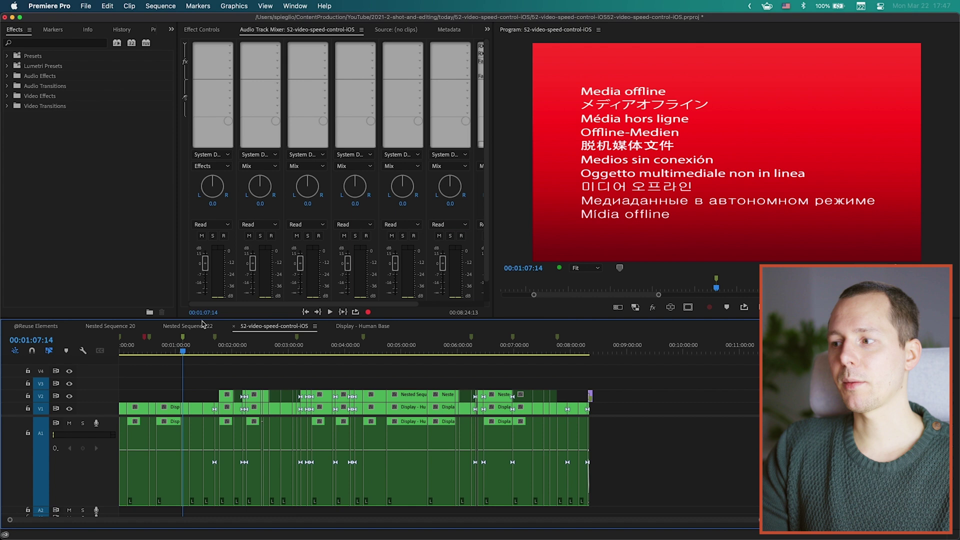
Step: Export the sequence markers to the Desktop as Comma Separated Values (*.csv) under the name 52-video-speed-control-iOS
{"action": "left_click", "coordinate": [85, 6]}
{"action": "mouse_move", "coordinate": [90, 319]}
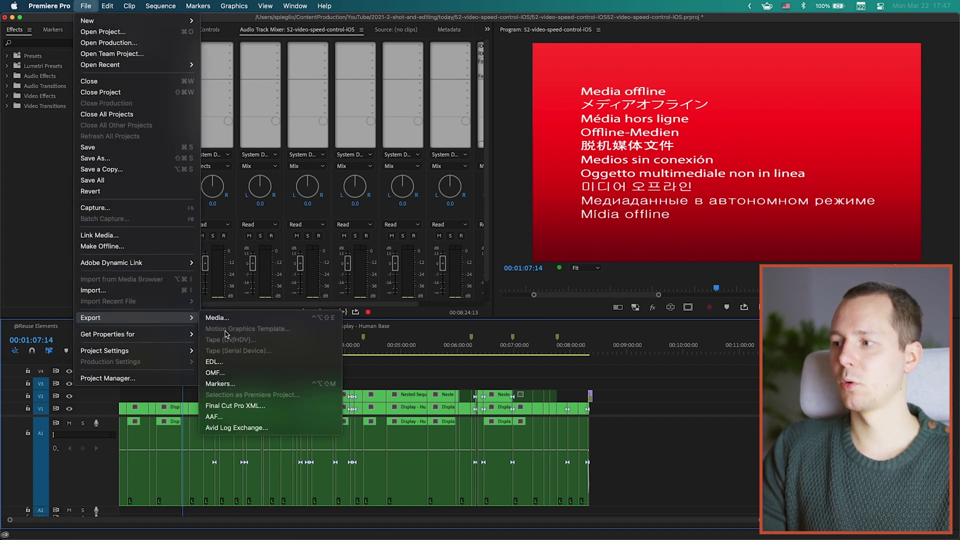
{"action": "left_click", "coordinate": [238, 387]}
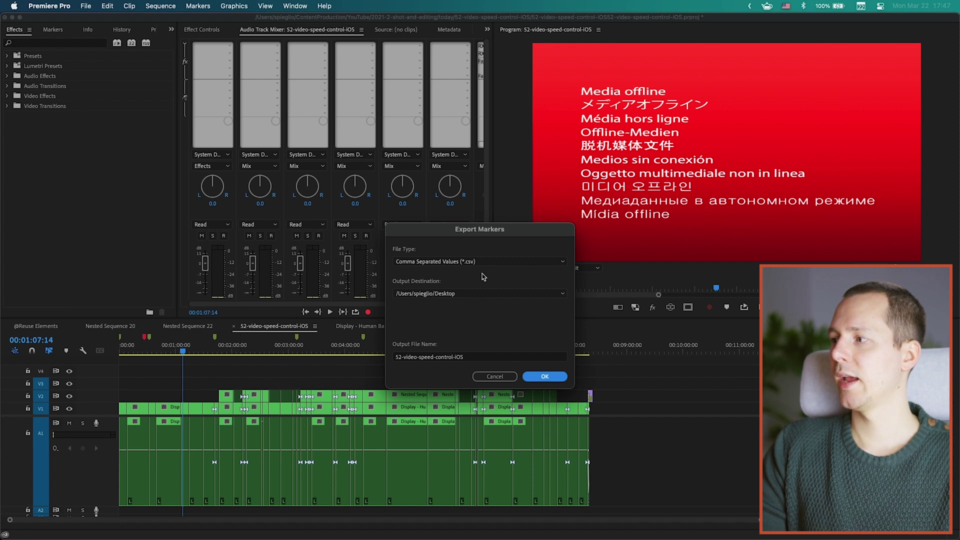
{"action": "left_click", "coordinate": [432, 260]}
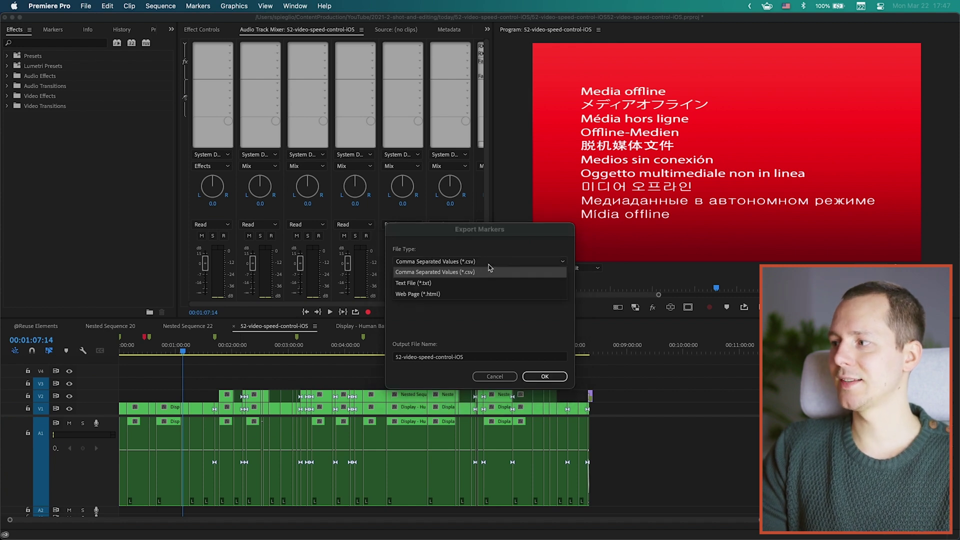
{"action": "left_click", "coordinate": [439, 283]}
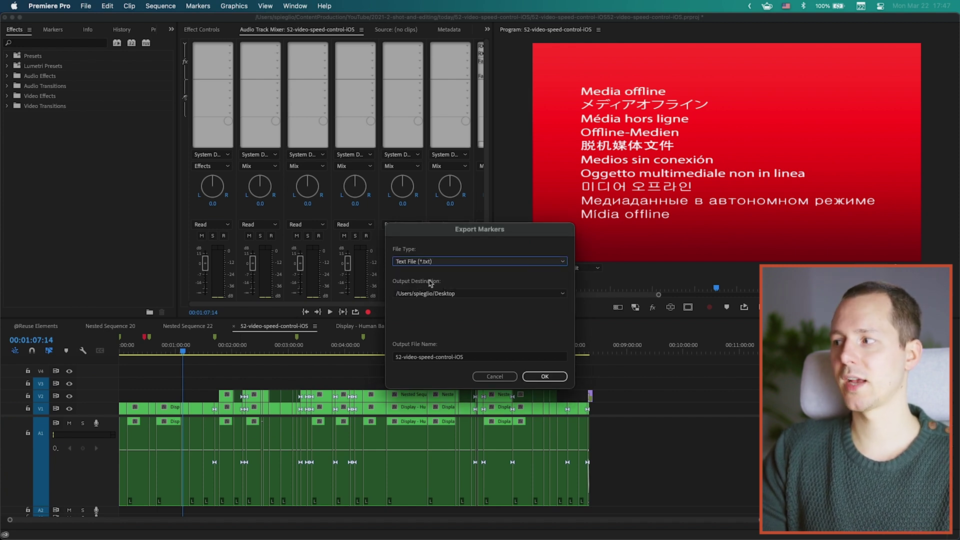
{"action": "left_click", "coordinate": [441, 262]}
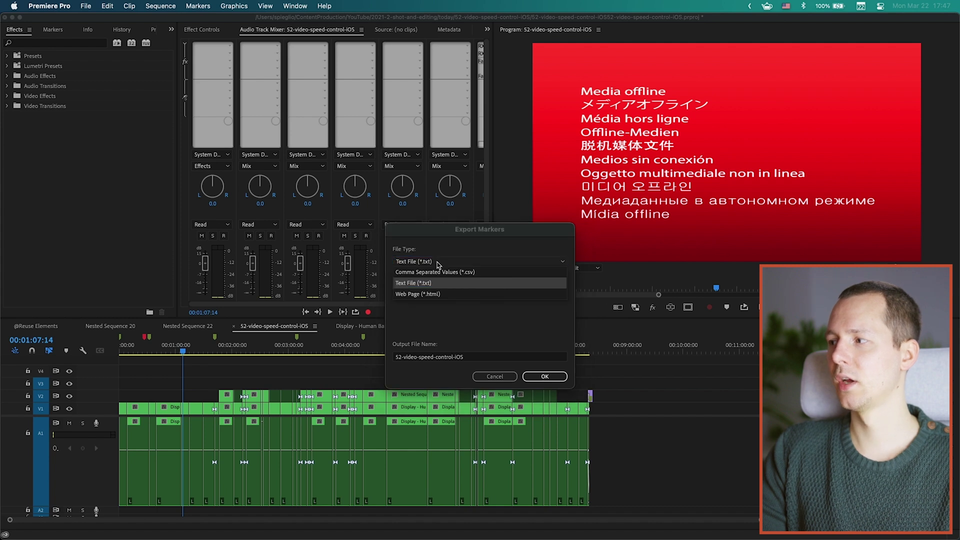
{"action": "left_click", "coordinate": [439, 273]}
{"action": "left_click", "coordinate": [545, 376]}
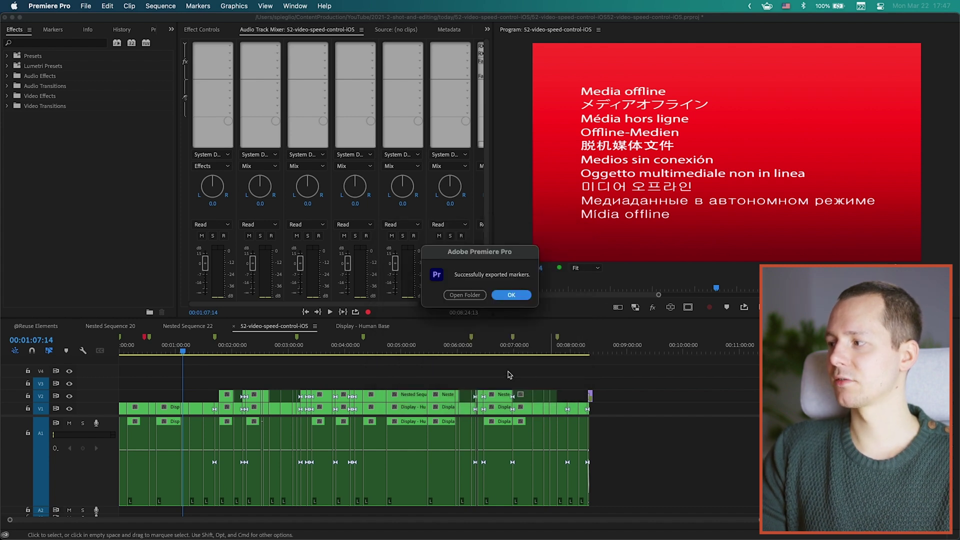
{"action": "left_click", "coordinate": [508, 295]}
Step: Export the sequence markers once more to the Desktop as a Text File (*.txt)
{"action": "left_click", "coordinate": [85, 6]}
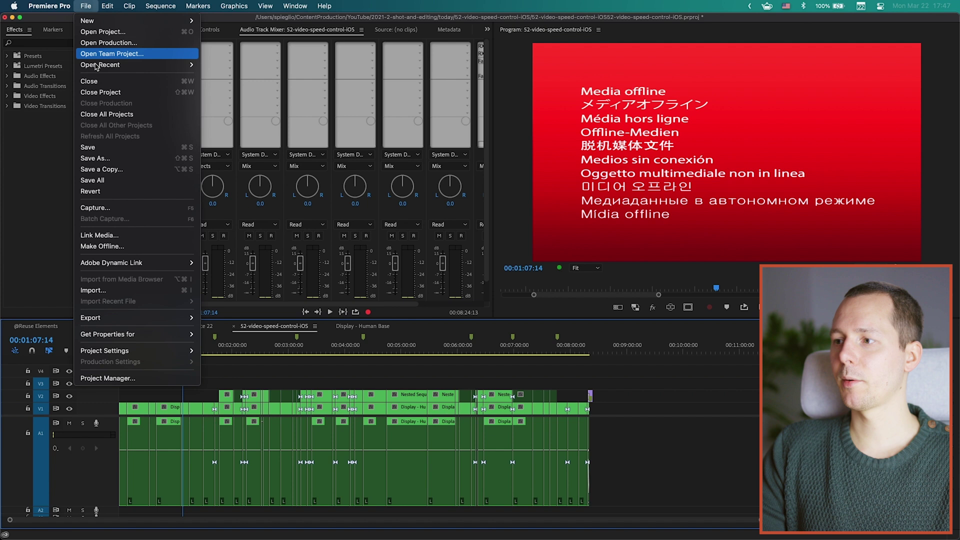
{"action": "mouse_move", "coordinate": [102, 316]}
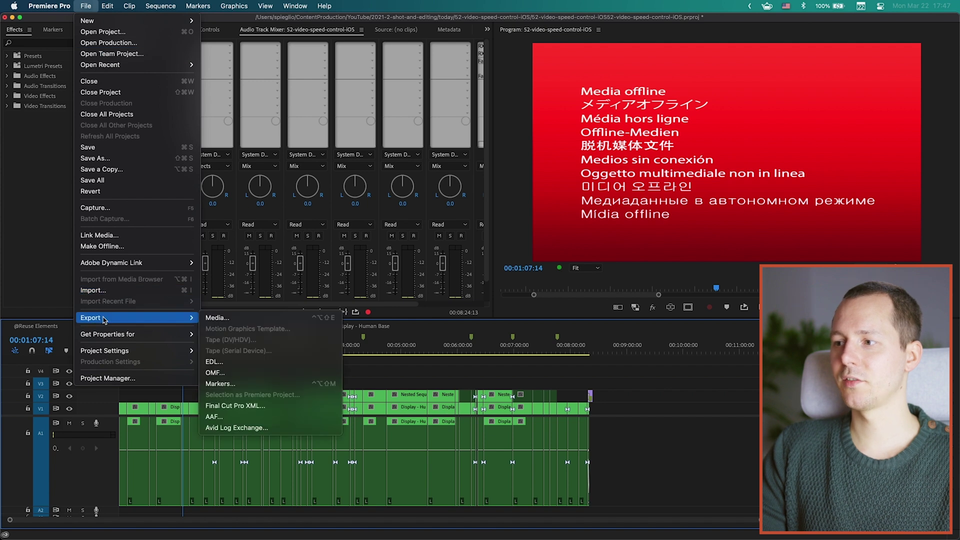
{"action": "left_click", "coordinate": [227, 384]}
{"action": "left_click", "coordinate": [545, 376]}
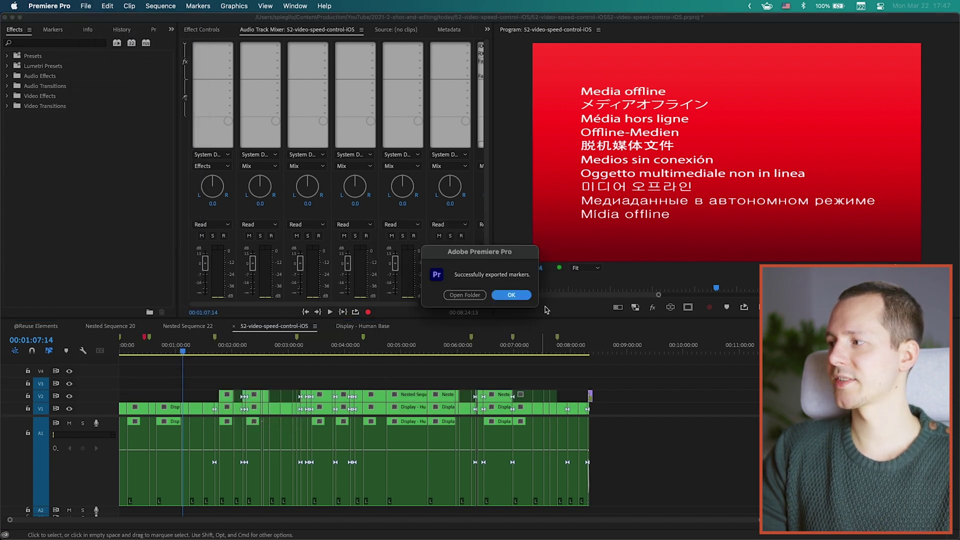
{"action": "left_click", "coordinate": [510, 294]}
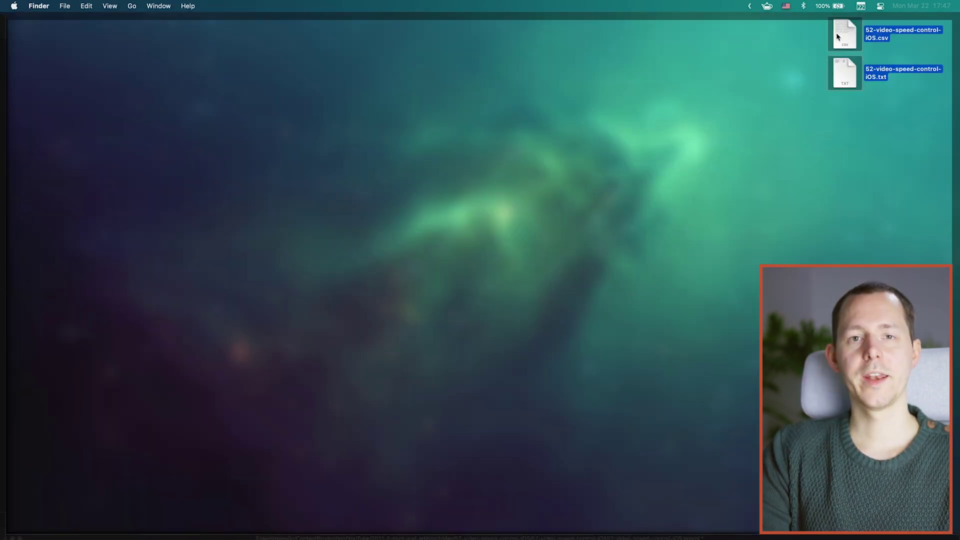
Step: Open both exported marker files in Sublime Text and bring up the contents of 52-video-speed-control-iOS.txt
{"action": "key", "text": "super+alt+backslash"}
{"action": "type", "text": "su"}
{"action": "key", "text": "Return"}
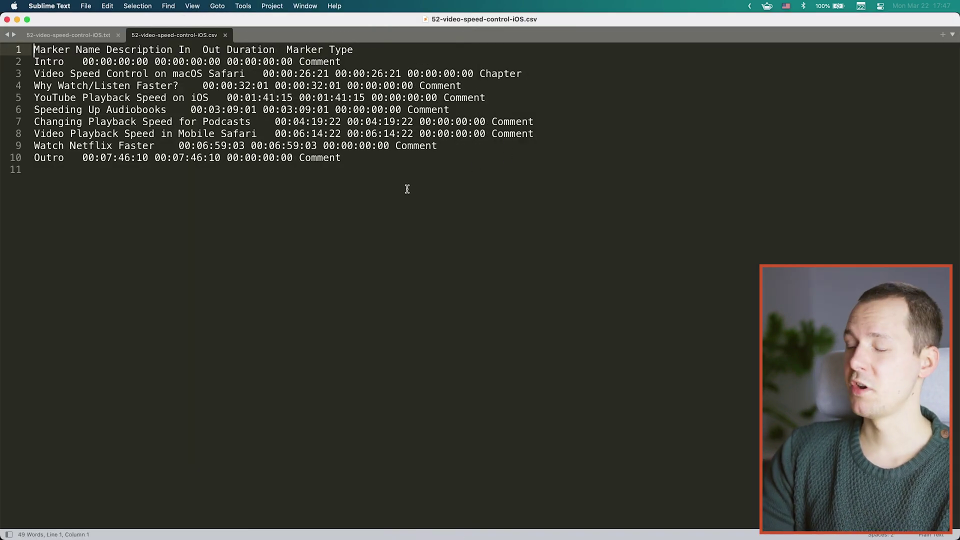
{"action": "left_click", "coordinate": [65, 34]}
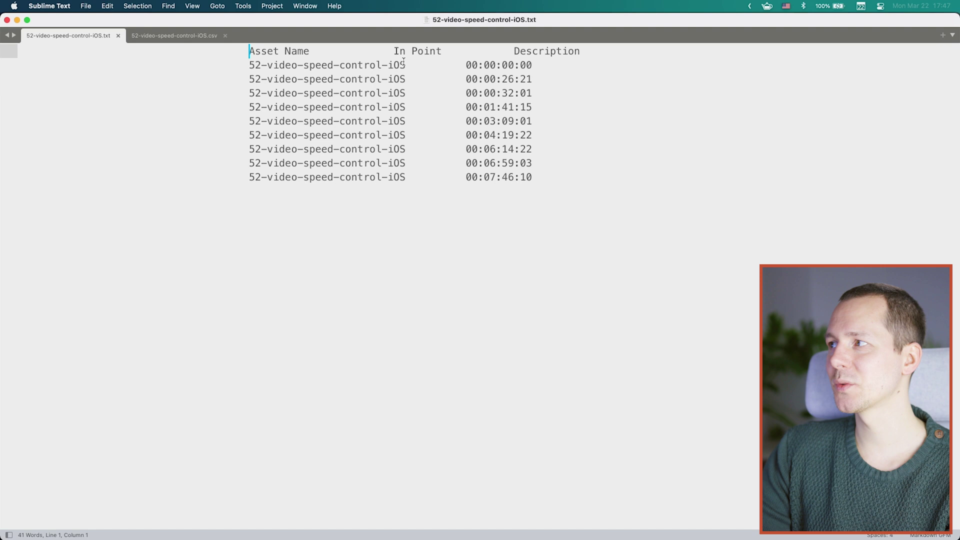
{"action": "left_click", "coordinate": [304, 63]}
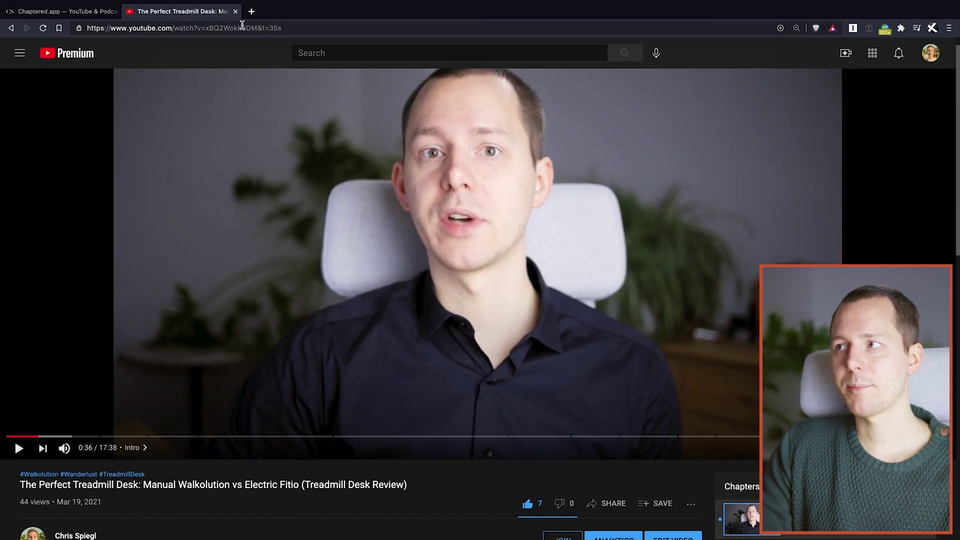
Step: Close the YouTube video tab and examine the output markers on the Chaptered.app page in the browser
{"action": "left_click", "coordinate": [235, 12]}
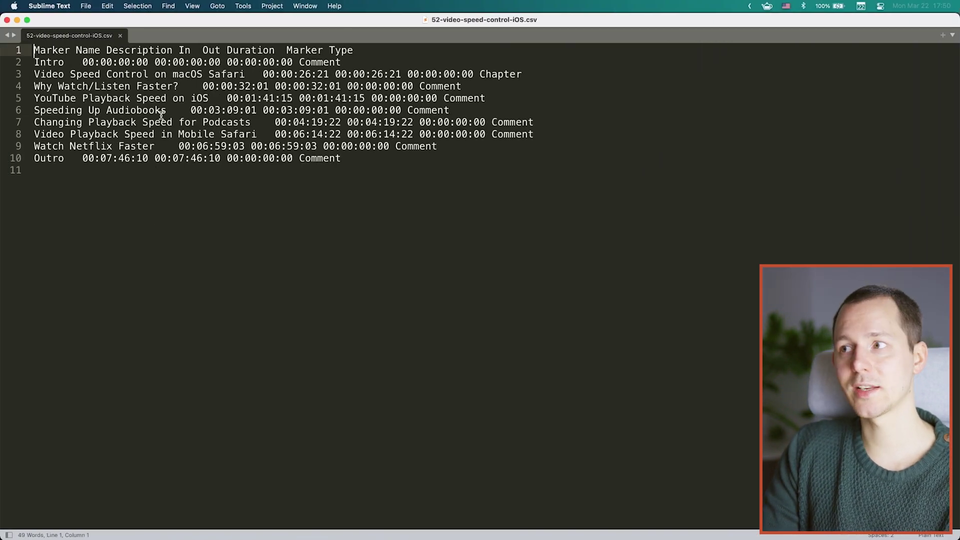
{"action": "key", "text": "ctrl+Right"}
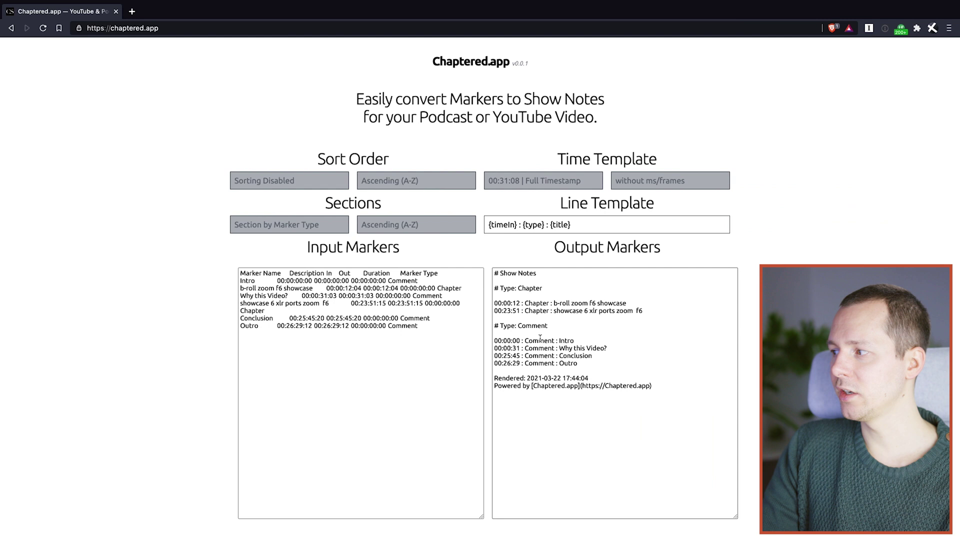
{"action": "left_click_drag", "start_coordinate": [498, 273], "coordinate": [586, 435]}
{"action": "left_click", "coordinate": [553, 433]}
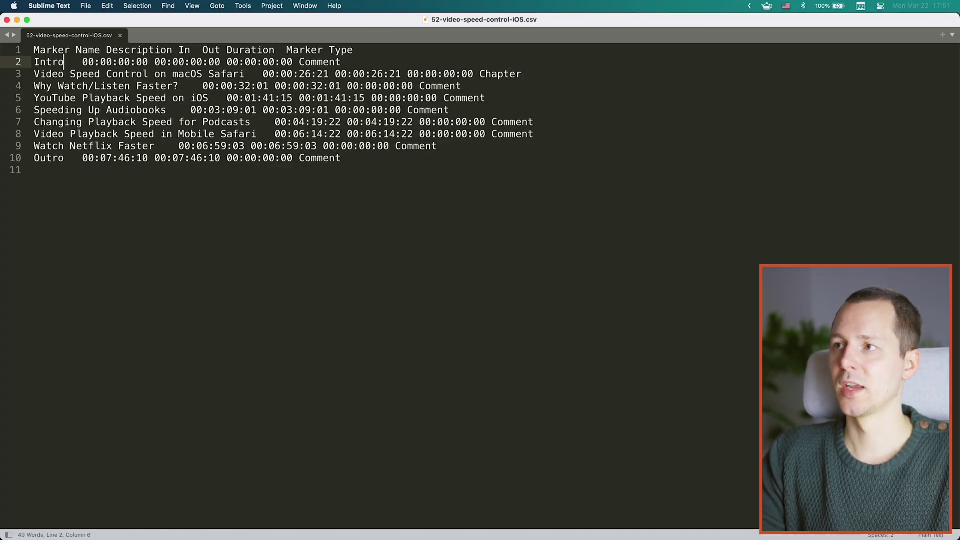
Step: Remove the gap and leading "00:" hours after the marker name on all nine marker lines of the CSV simultaneously
{"action": "key", "text": "shift+Right"}
{"action": "key", "text": "shift+Right"}
{"action": "key", "text": "shift+Right"}
{"action": "key", "text": "shift+Right"}
{"action": "key", "text": "shift+Right"}
{"action": "key", "text": "shift+Right"}
{"action": "key", "text": "shift+Right"}
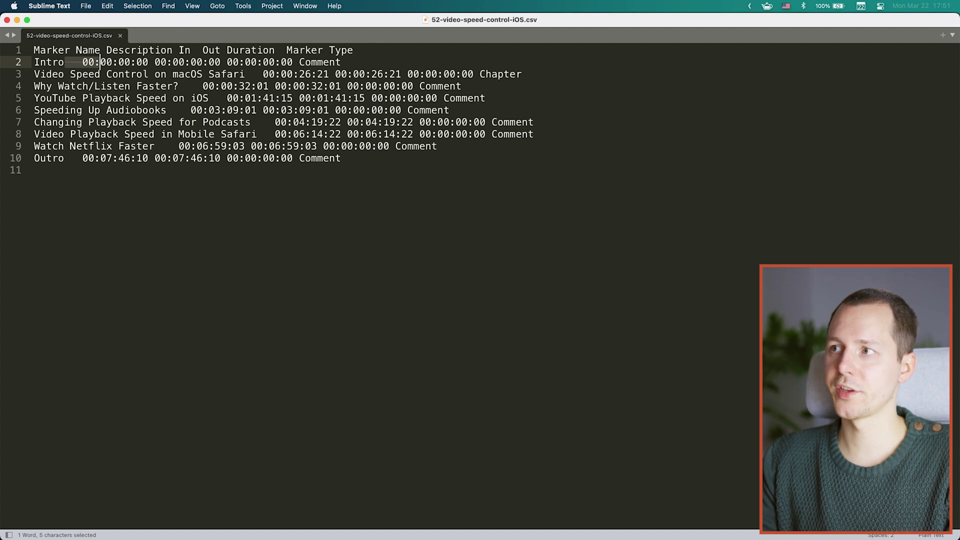
{"action": "key", "text": "super+d"}
{"action": "key", "text": "super+d"}
{"action": "key", "text": "super+d"}
{"action": "key", "text": "super+d"}
{"action": "key", "text": "super+d"}
{"action": "key", "text": "super+d"}
{"action": "key", "text": "super+d"}
{"action": "key", "text": "super+d"}
{"action": "key", "text": "BackSpace"}
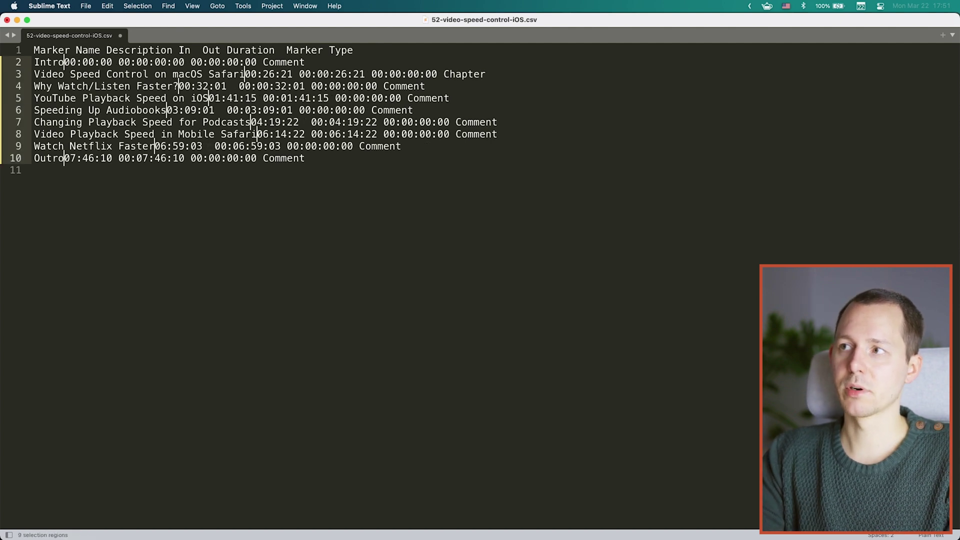
Step: Move the minutes:seconds timestamps in front of the marker names on all nine lines, deleting the remaining text after each name
{"action": "key", "text": "shift+Right"}
{"action": "key", "text": "shift+Right"}
{"action": "key", "text": "shift+Right"}
{"action": "key", "text": "shift+Right"}
{"action": "key", "text": "shift+Right"}
{"action": "key", "text": "super+x"}
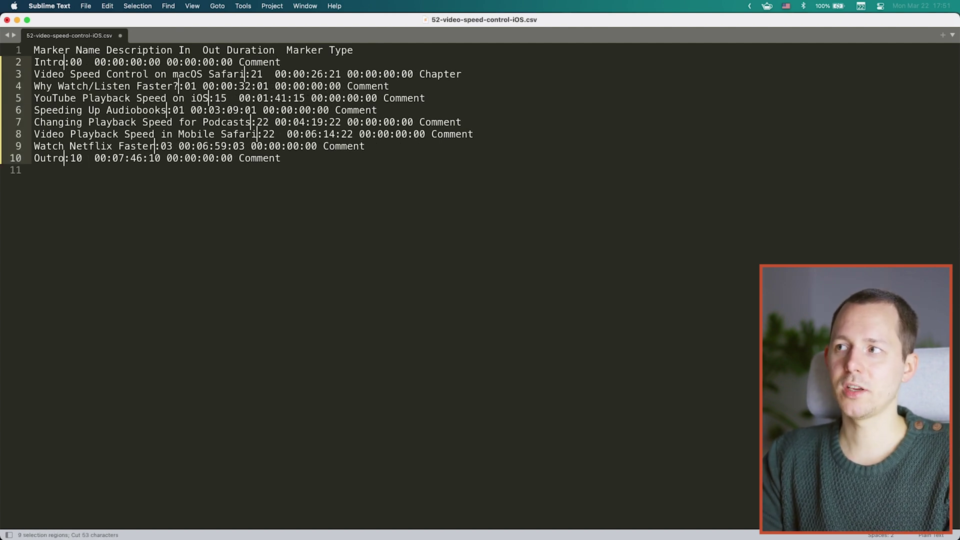
{"action": "key", "text": "super+shift+Right"}
{"action": "key", "text": "BackSpace"}
{"action": "key", "text": "super+Left"}
{"action": "key", "text": "super+v"}
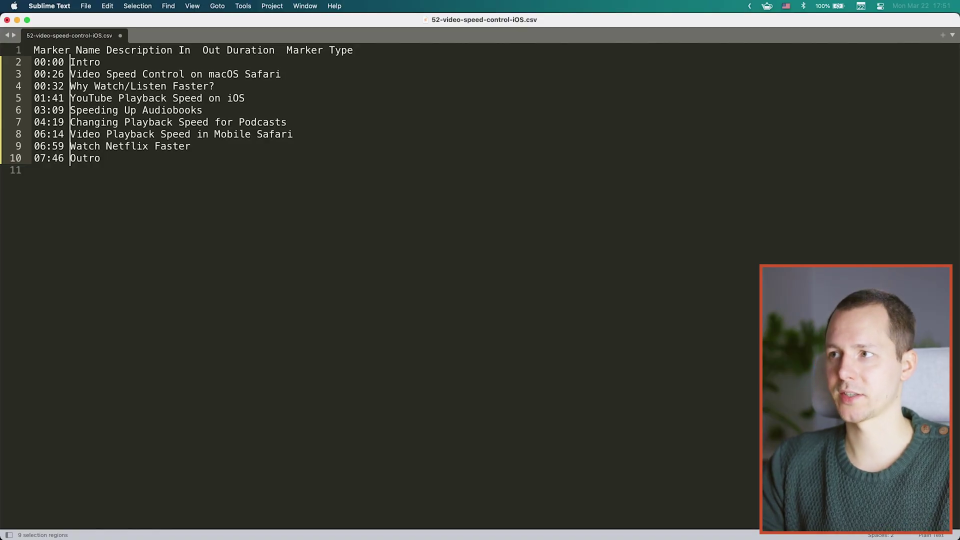
Step: Undo the timestamp reformatting of the nine marker lines back to the originally exported CSV text
{"action": "key", "text": "super+z"}
{"action": "key", "text": "super+z"}
{"action": "key", "text": "super+z"}
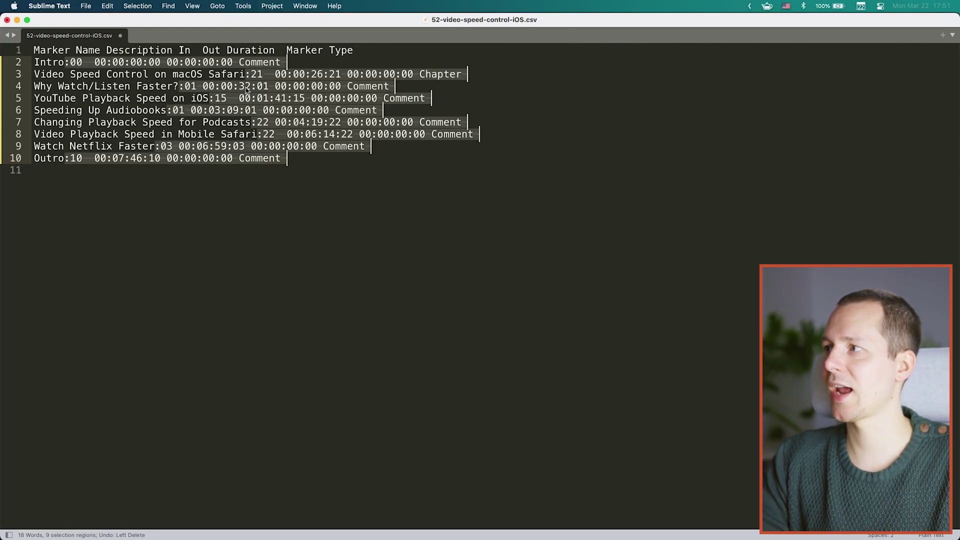
{"action": "key", "text": "super+z"}
{"action": "key", "text": "super+z"}
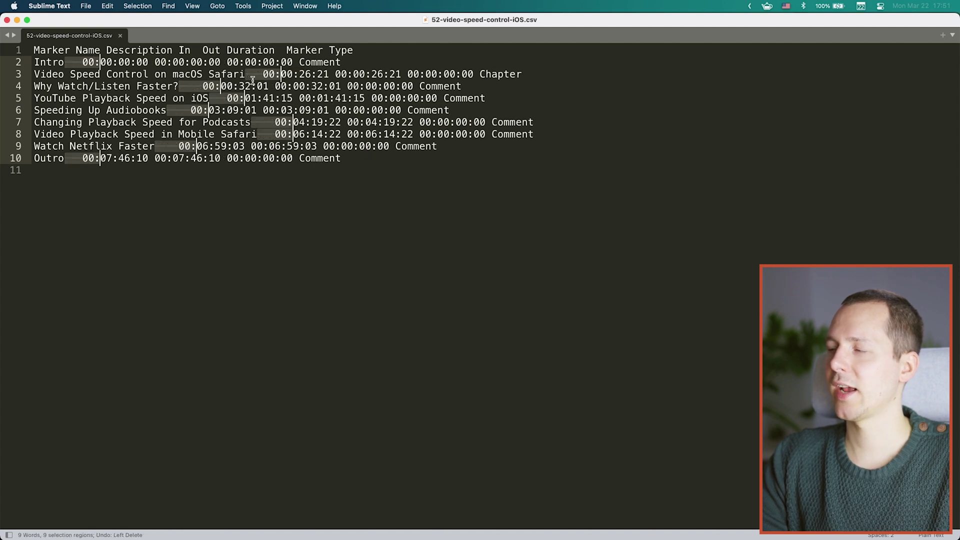
Step: Examine the marker lines for "Video Speed Control on macOS Safari" and "Why Watch/Listen Faster?", comparing their marker types in the CSV
{"action": "left_click", "coordinate": [253, 80]}
{"action": "triple_click", "coordinate": [524, 74]}
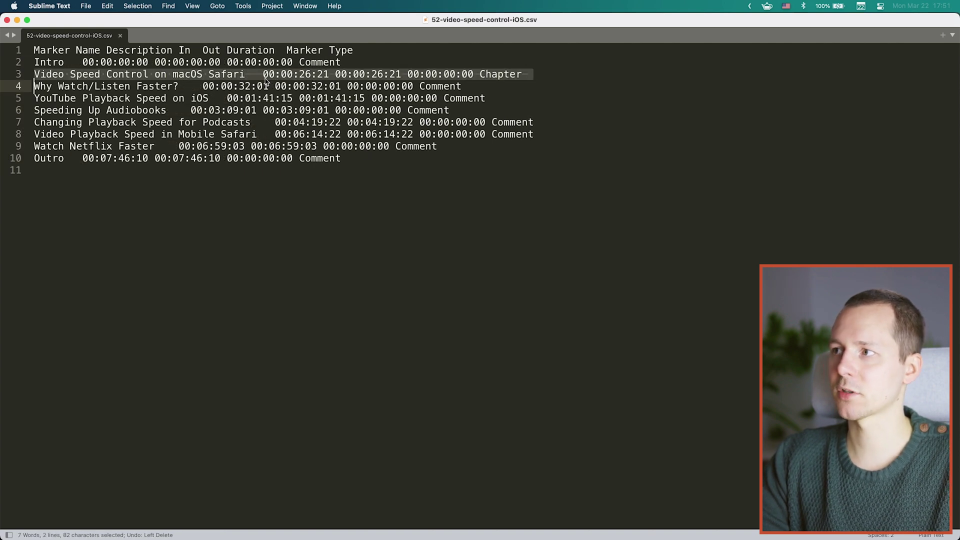
{"action": "triple_click", "coordinate": [457, 87]}
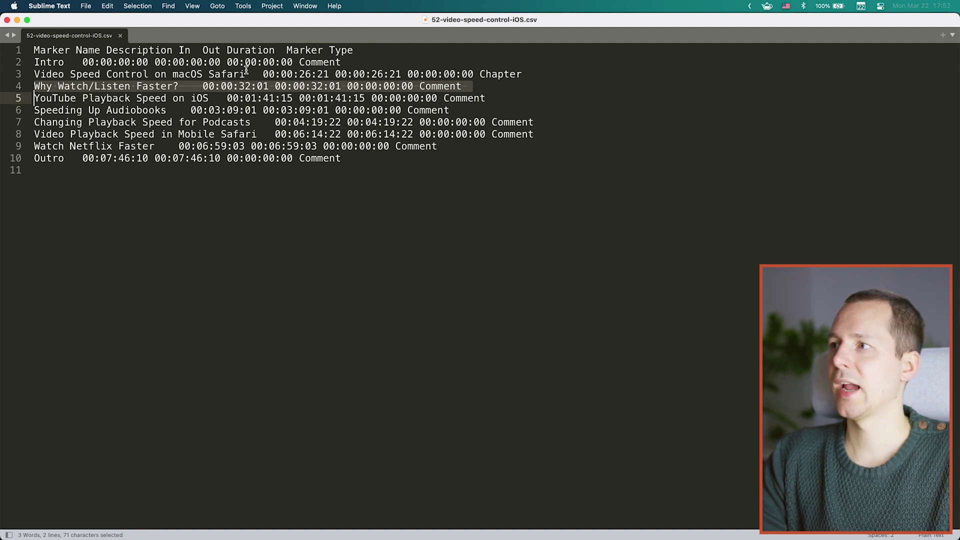
{"action": "triple_click", "coordinate": [240, 74]}
{"action": "double_click", "coordinate": [500, 75]}
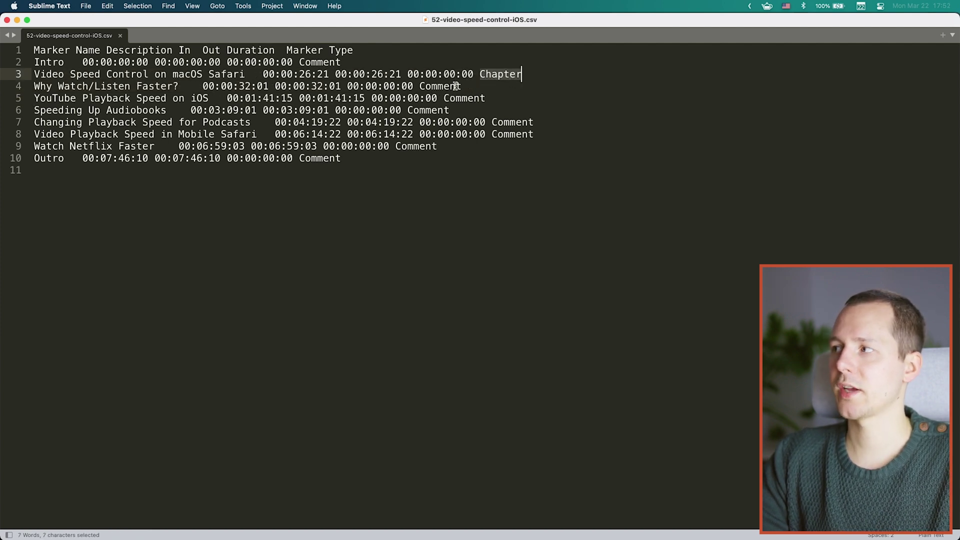
Step: Switch to Premiere Pro and examine the markers on the 52-video-speed-control-iOS sequence timeline
{"action": "key", "text": "ctrl+Up"}
{"action": "left_click", "coordinate": [625, 399]}
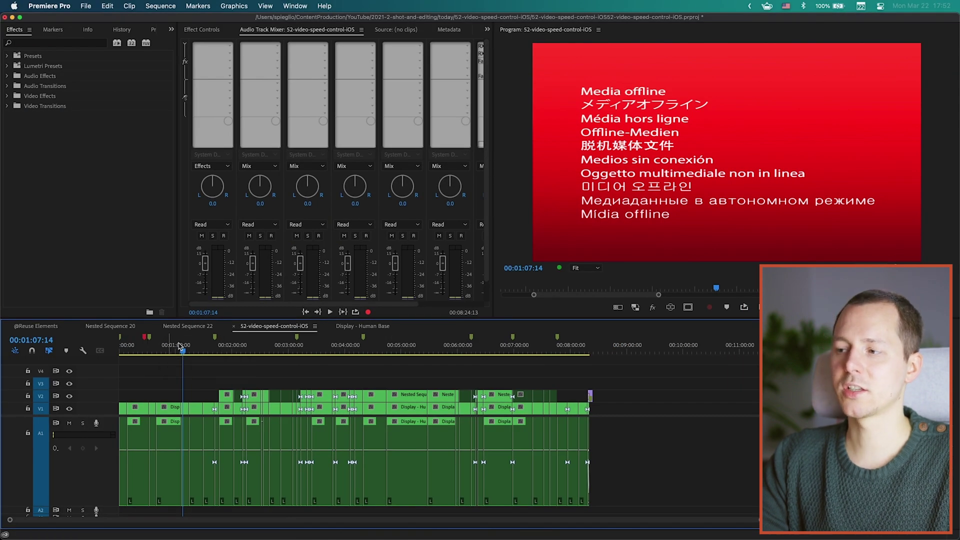
{"action": "mouse_move", "coordinate": [149, 343]}
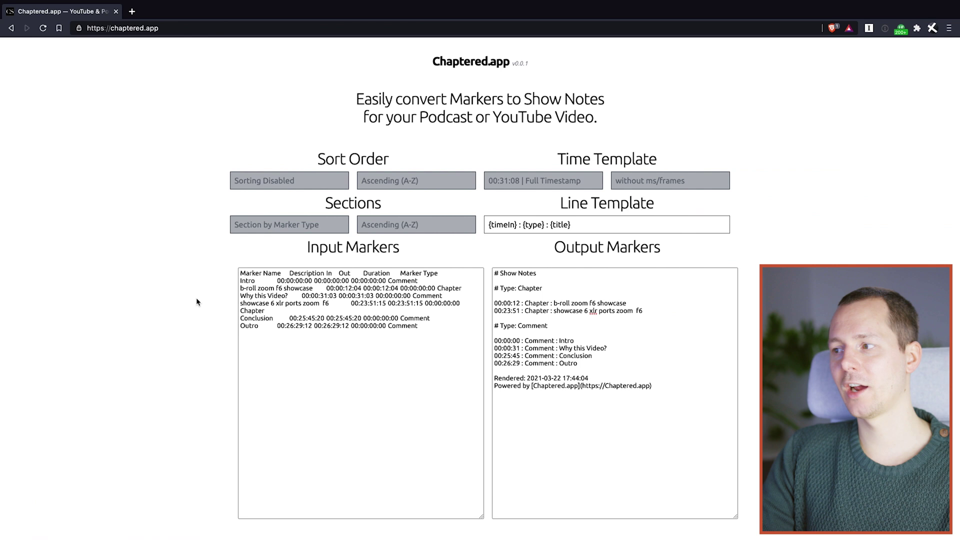
Step: Copy the entire text of 52-video-speed-control-iOS.csv from Sublime Text and replace the Input Markers content on the Chaptered.app page with it
{"action": "key", "text": "ctrl+Left"}
{"action": "key", "text": "super+a"}
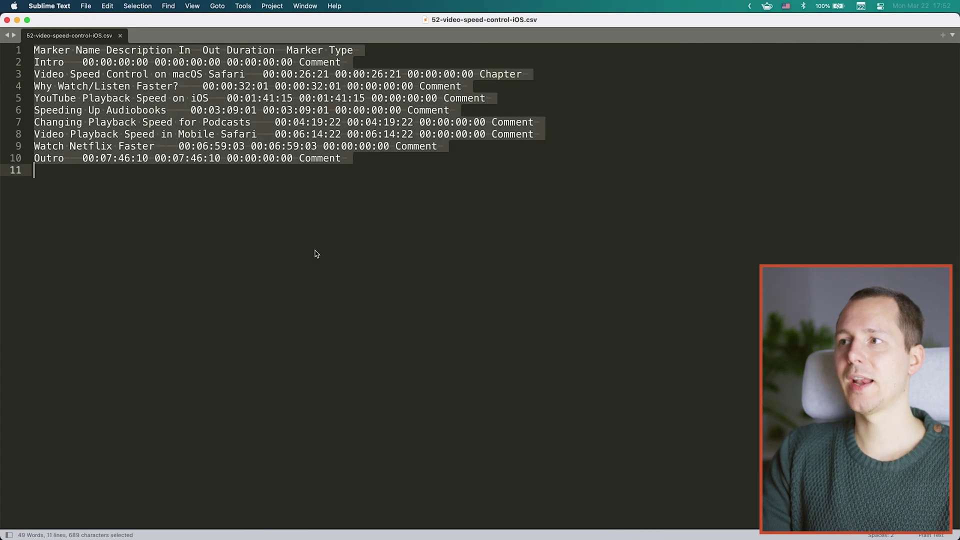
{"action": "key", "text": "super+c"}
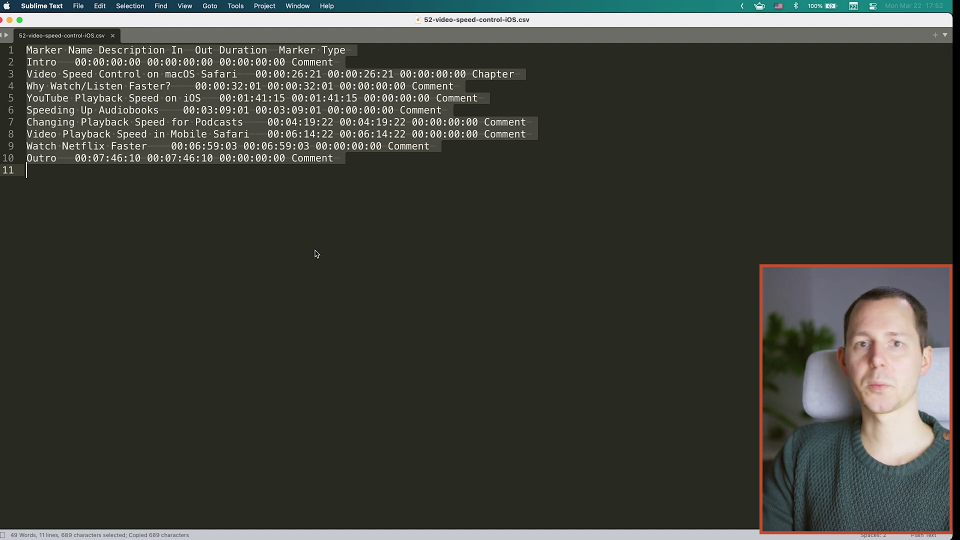
{"action": "key", "text": "ctrl+Right"}
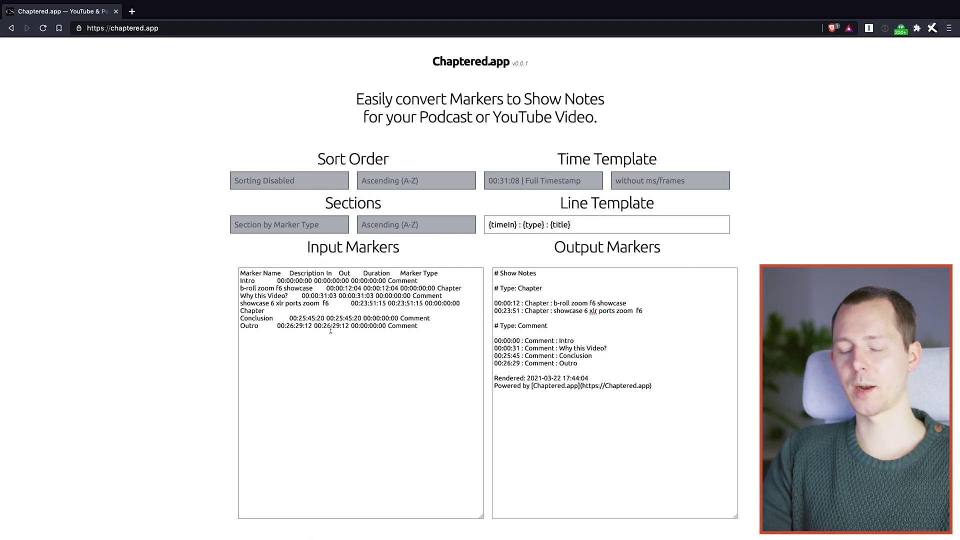
{"action": "left_click", "coordinate": [328, 370]}
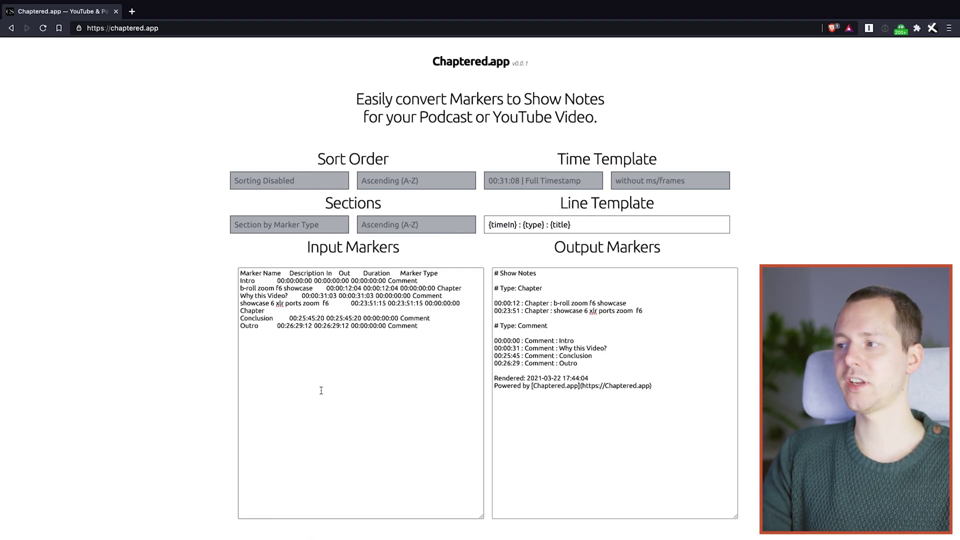
{"action": "key", "text": "super+a"}
{"action": "key", "text": "super+v"}
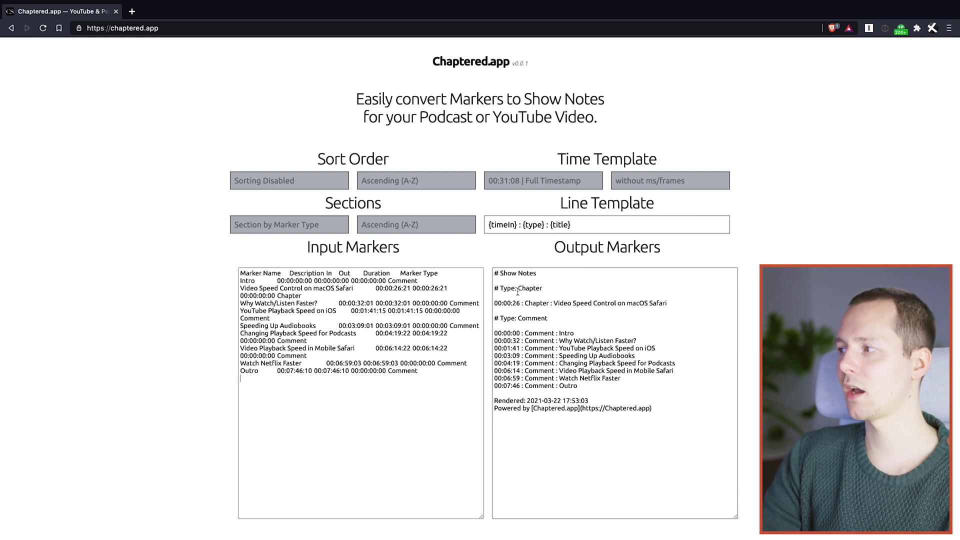
Step: Examine the Chapter and Comment type sections in the generated output markers
{"action": "left_click_drag", "start_coordinate": [494, 287], "coordinate": [548, 320]}
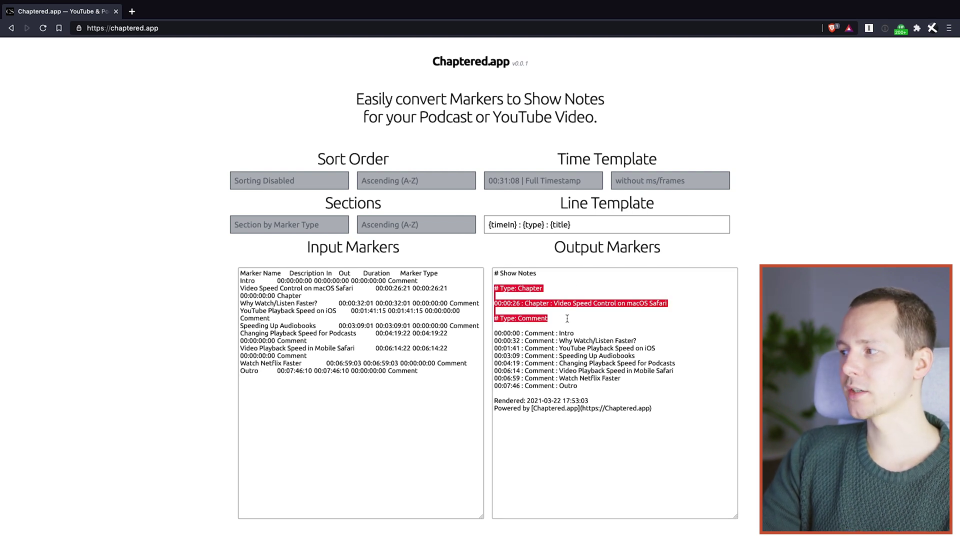
{"action": "left_click", "coordinate": [542, 316]}
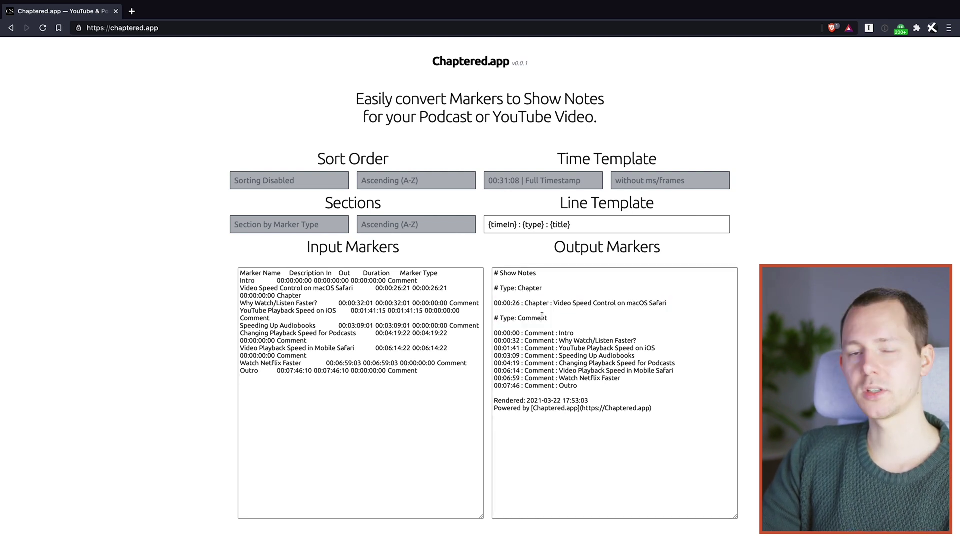
{"action": "double_click", "coordinate": [527, 289]}
{"action": "double_click", "coordinate": [531, 318]}
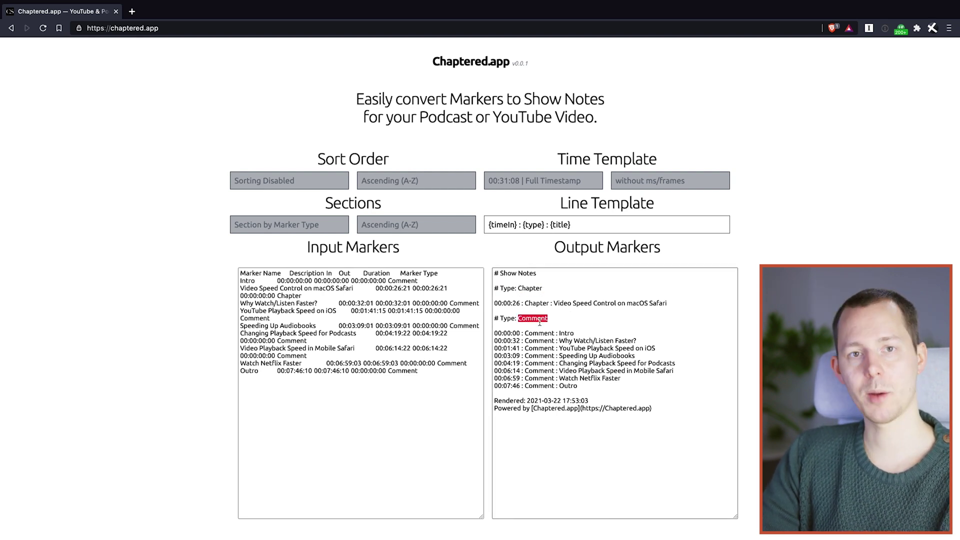
{"action": "left_click", "coordinate": [548, 319]}
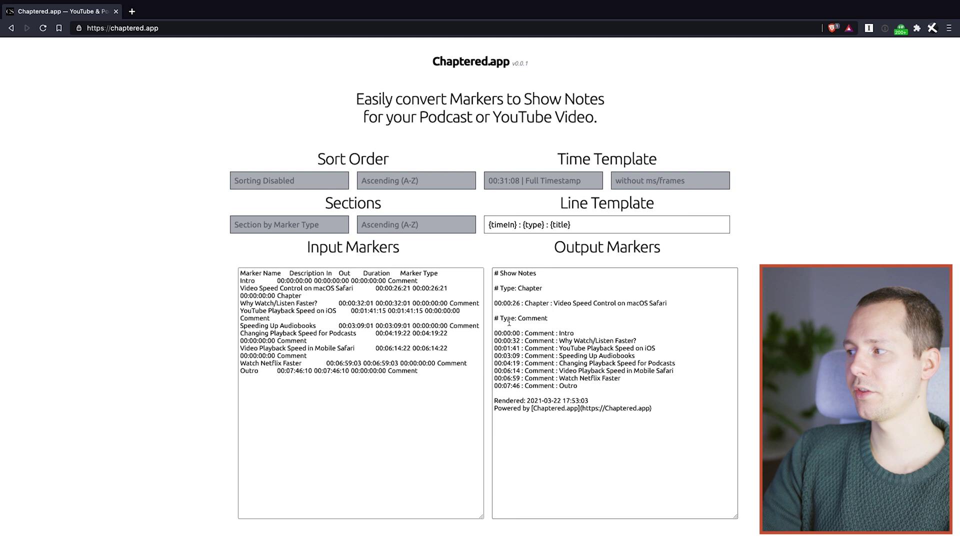
Step: Set the output's sectioning to Don't Section
{"action": "left_click", "coordinate": [290, 225]}
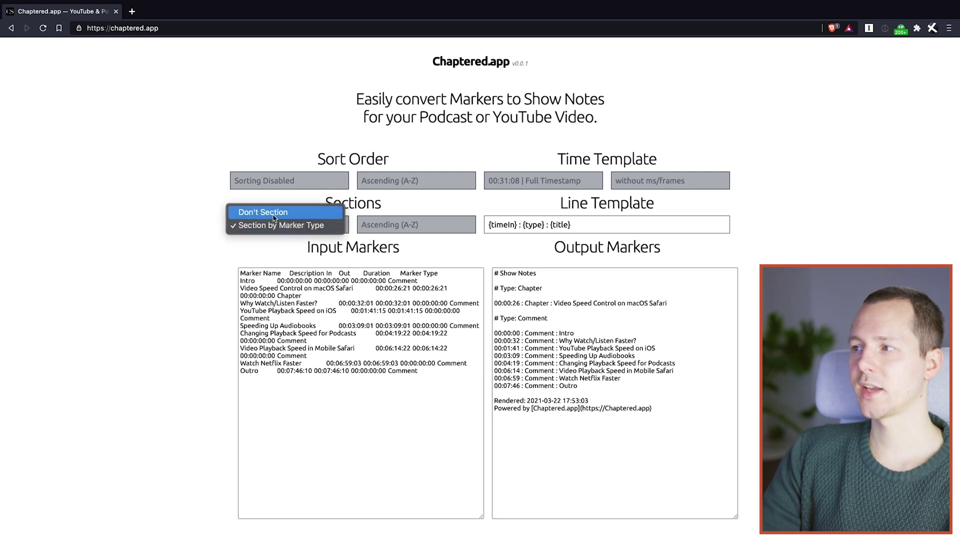
{"action": "left_click", "coordinate": [275, 216]}
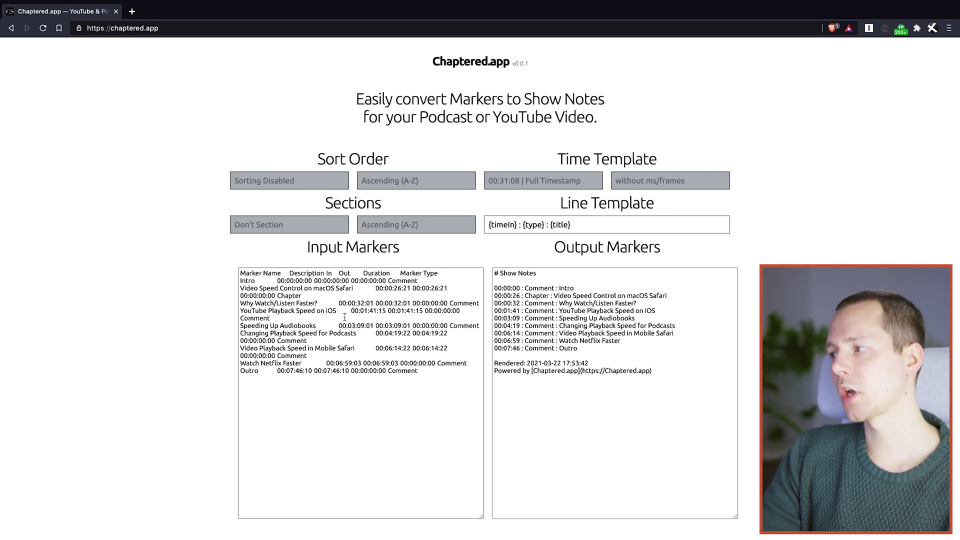
{"action": "left_click", "coordinate": [361, 402]}
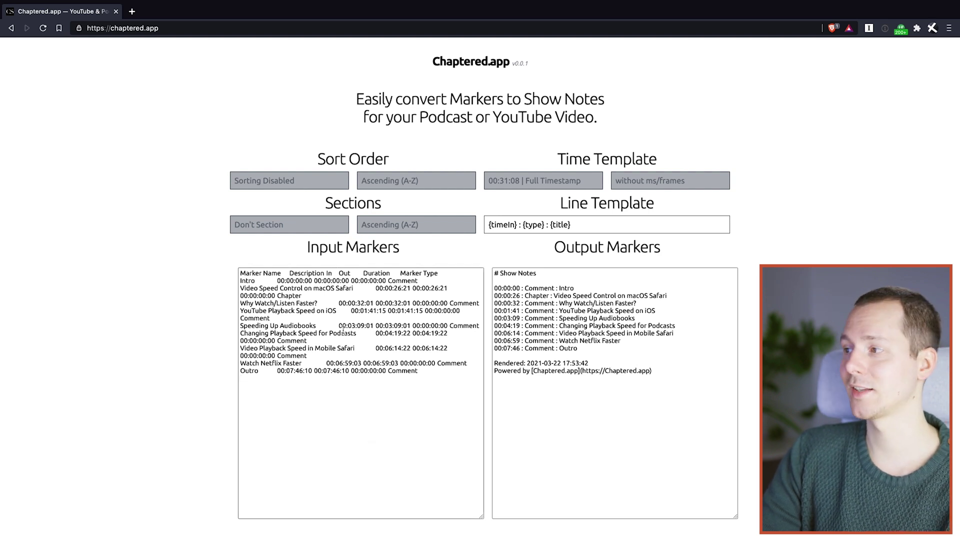
Step: Set the sectioning back to Section by Marker Type and review the regenerated show notes
{"action": "left_click", "coordinate": [292, 225]}
{"action": "left_click", "coordinate": [270, 235]}
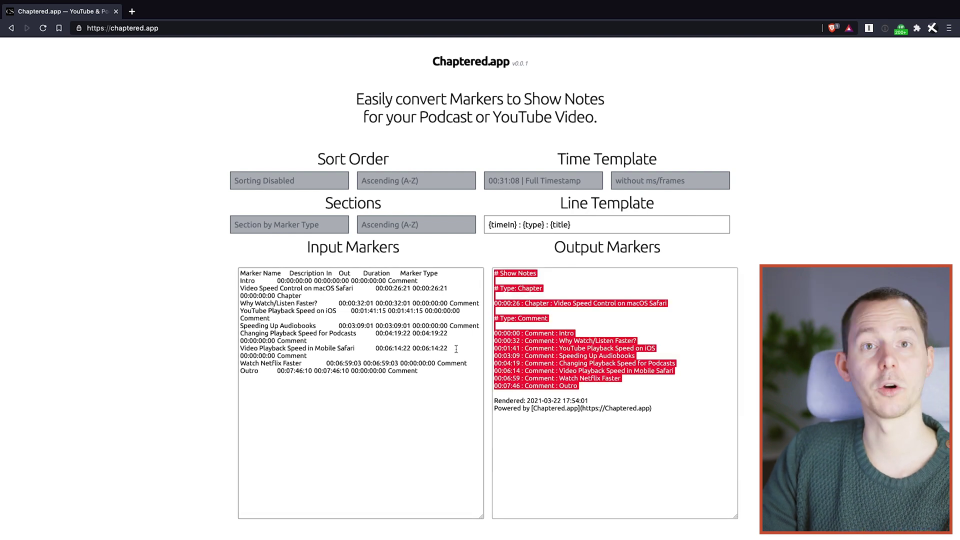
{"action": "left_click", "coordinate": [252, 229]}
{"action": "left_click", "coordinate": [294, 228]}
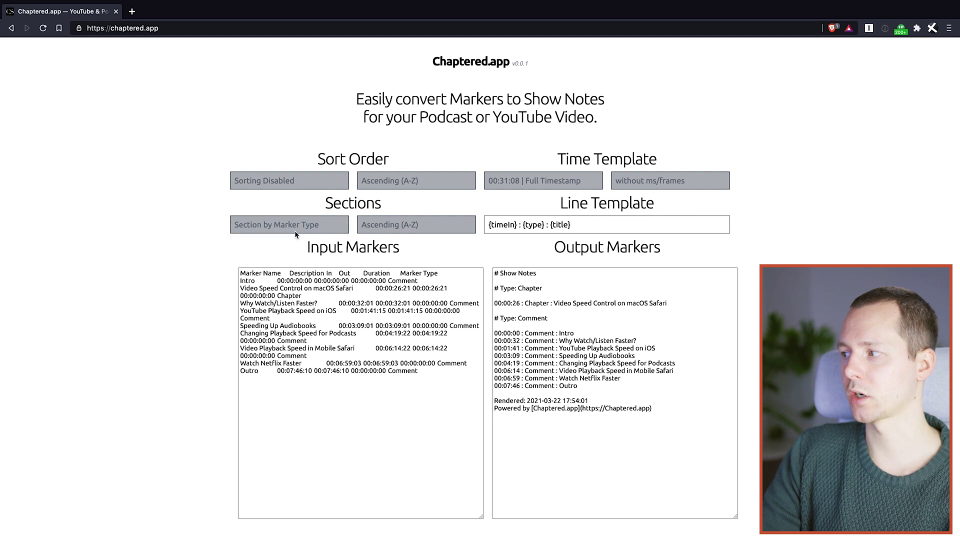
Step: Try the 31:8 Minimal time template and settle on 31:08 Minimal with Zeros for the output timestamps
{"action": "left_click", "coordinate": [538, 186]}
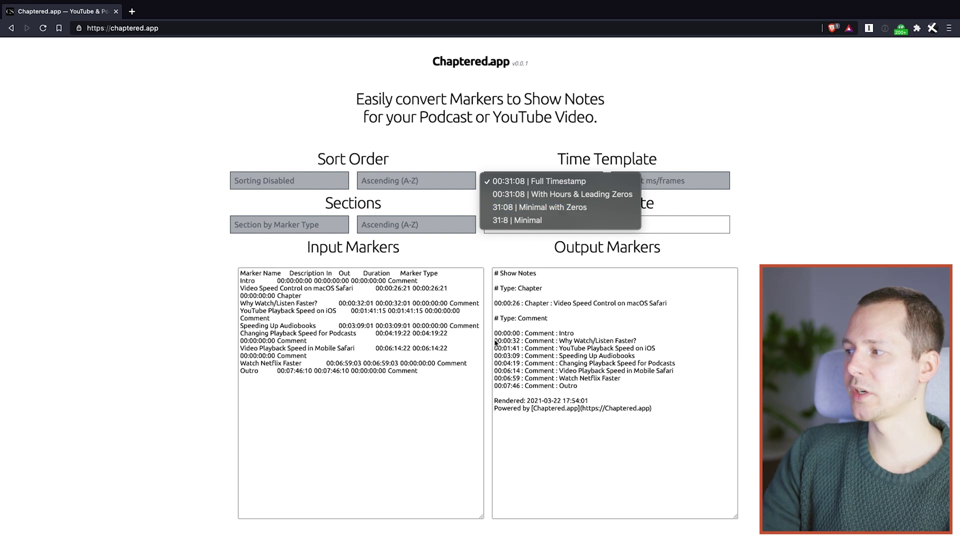
{"action": "left_click", "coordinate": [522, 209]}
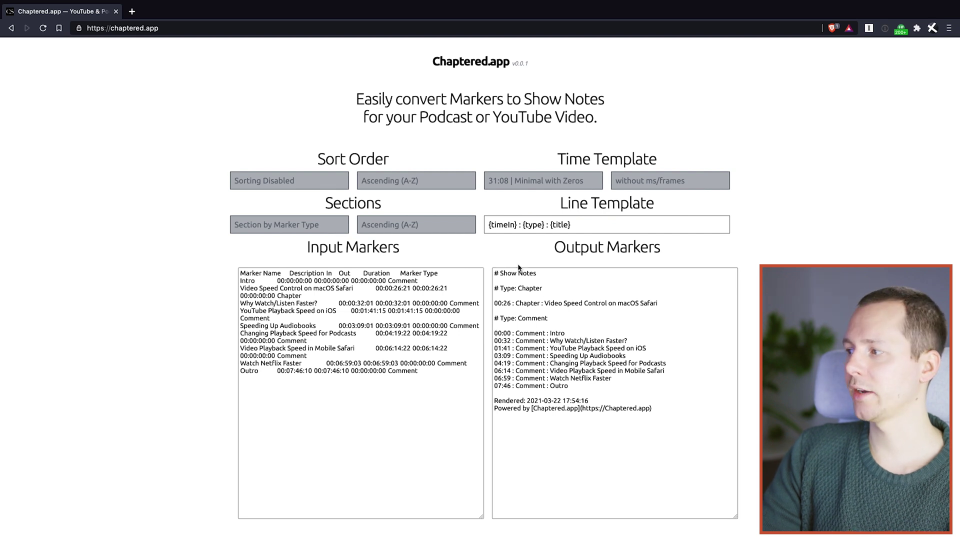
{"action": "left_click", "coordinate": [534, 181]}
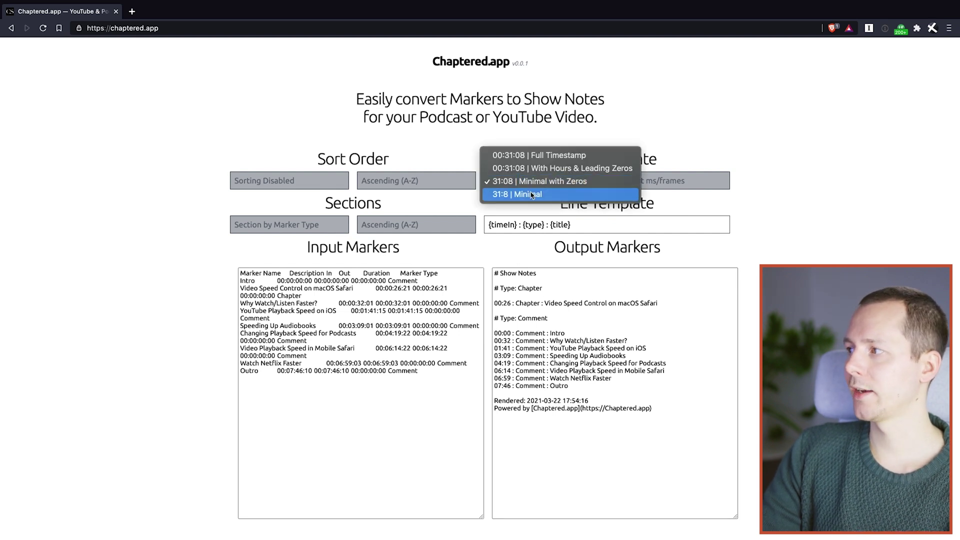
{"action": "left_click", "coordinate": [534, 194]}
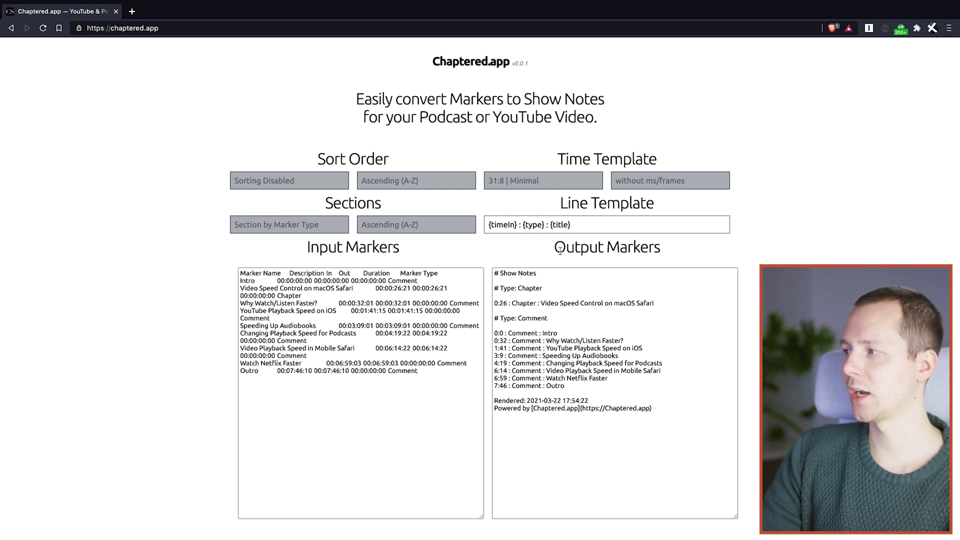
{"action": "left_click", "coordinate": [538, 181]}
{"action": "left_click", "coordinate": [536, 167]}
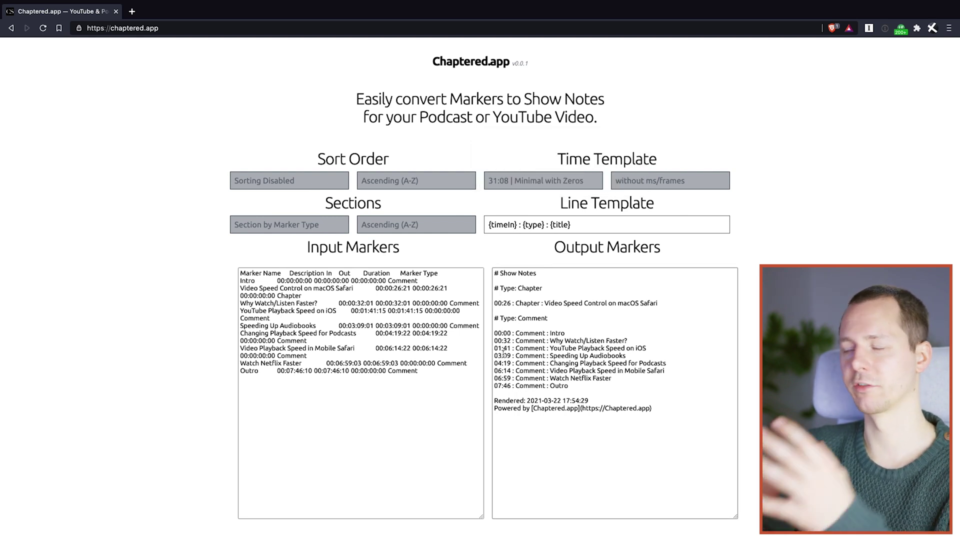
Step: Remove the type placeholder and its colons from the line template so that it reads "{timeIn} {title}", and review the output lines
{"action": "double_click", "coordinate": [537, 333]}
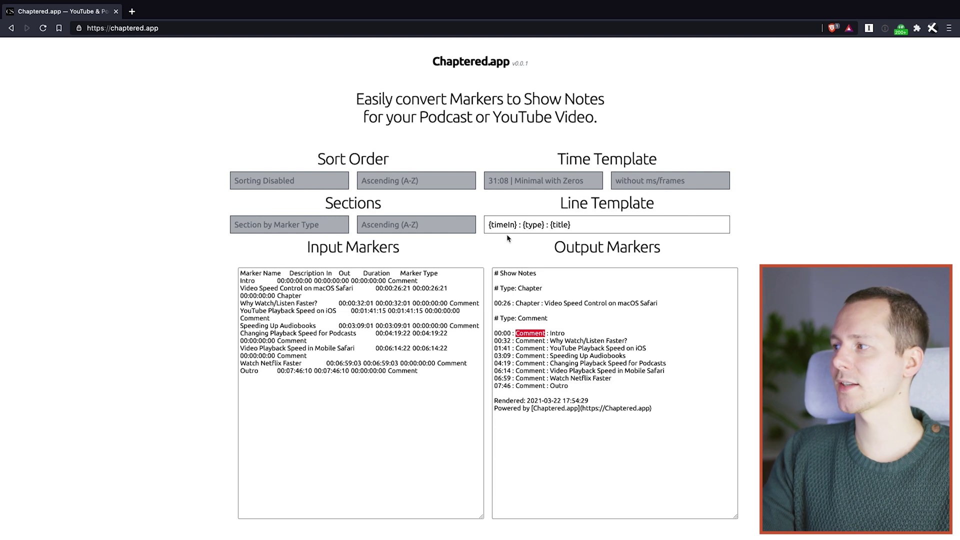
{"action": "left_click", "coordinate": [574, 204]}
{"action": "triple_click", "coordinate": [574, 203]}
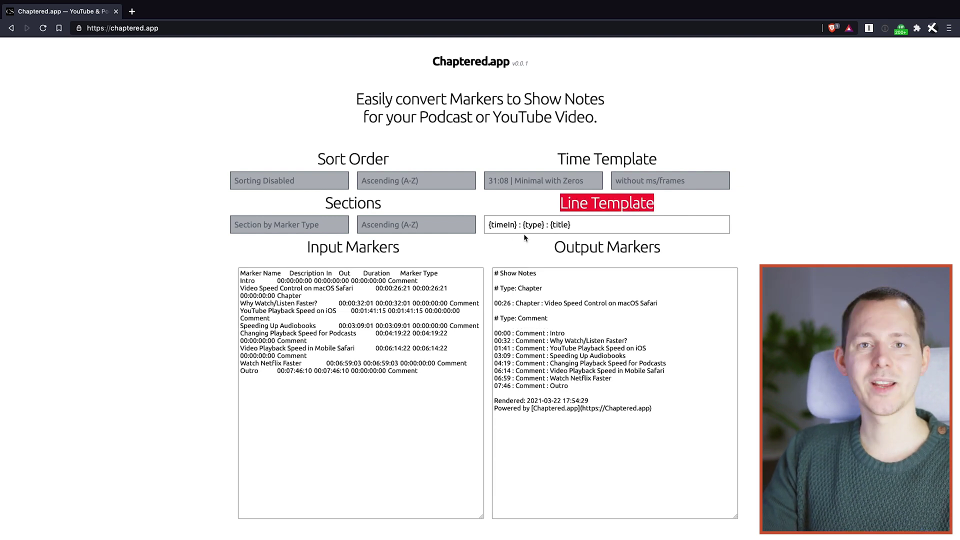
{"action": "left_click_drag", "start_coordinate": [516, 225], "coordinate": [543, 224]}
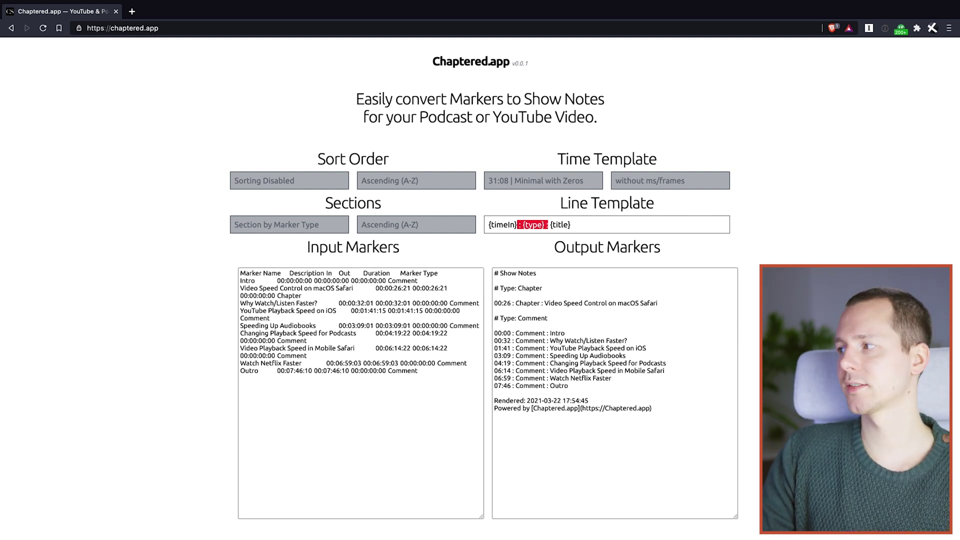
{"action": "double_click", "coordinate": [499, 225]}
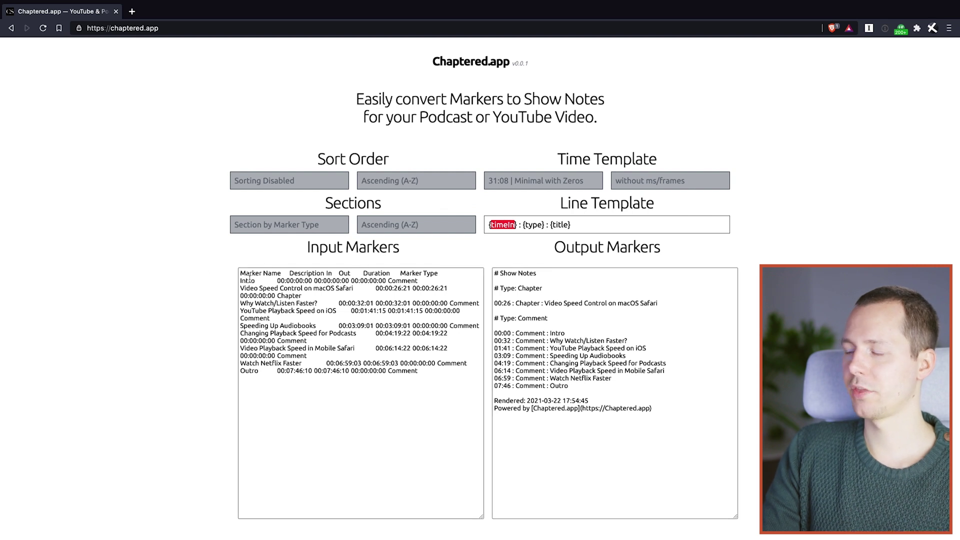
{"action": "left_click", "coordinate": [518, 225]}
{"action": "double_click", "coordinate": [530, 225]}
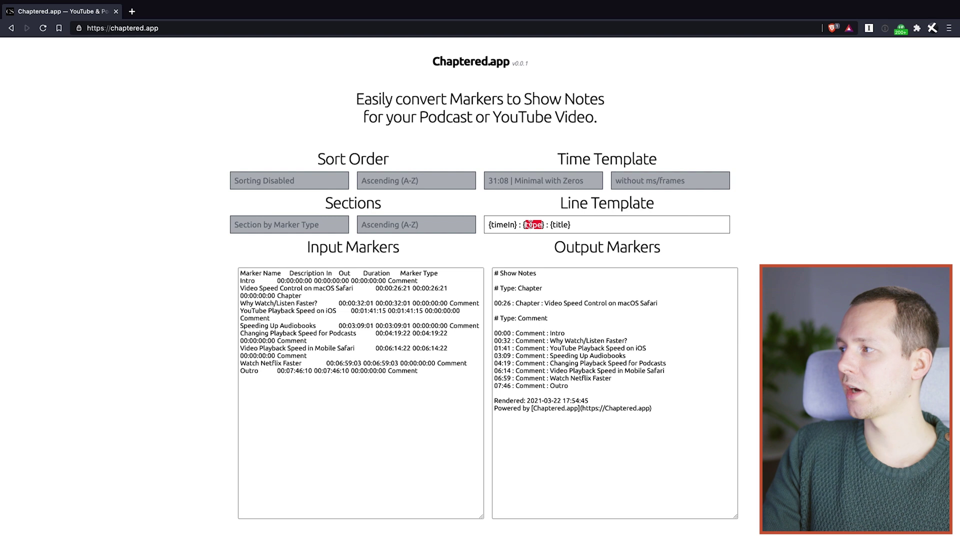
{"action": "left_click", "coordinate": [558, 224]}
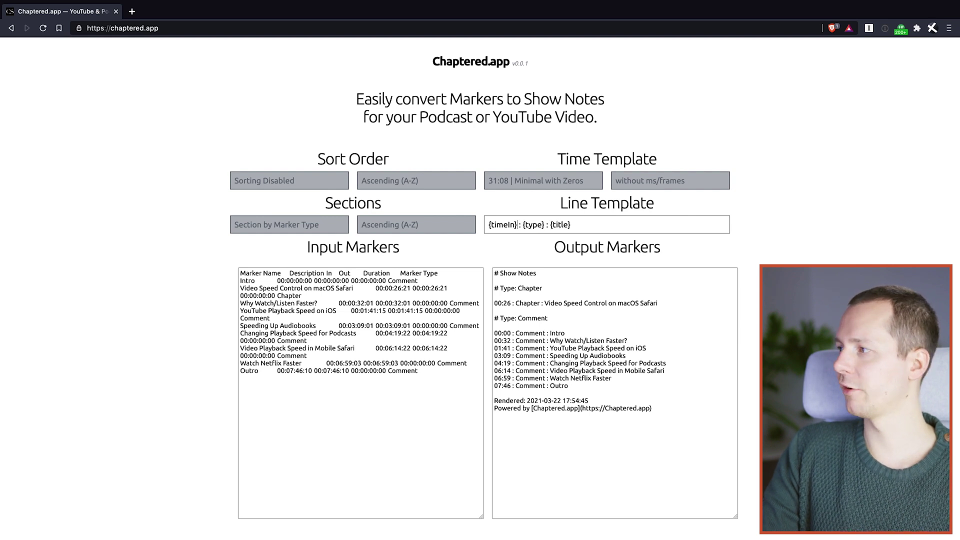
{"action": "left_click_drag", "start_coordinate": [517, 225], "coordinate": [544, 225]}
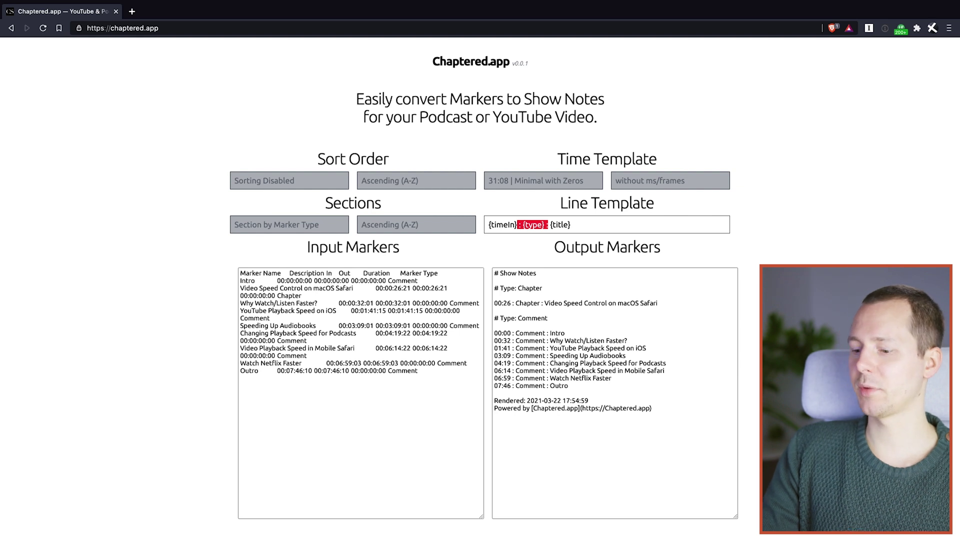
{"action": "key", "text": "BackSpace"}
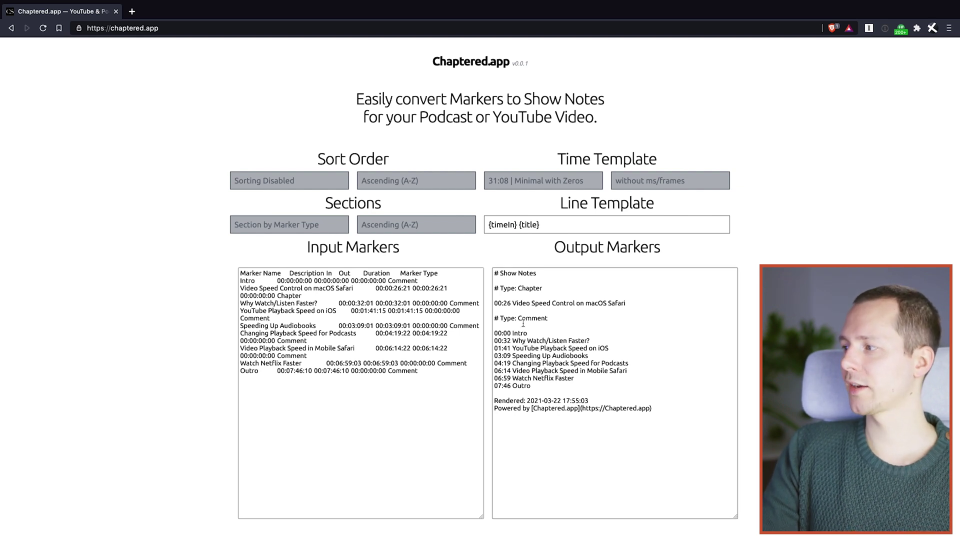
{"action": "left_click_drag", "start_coordinate": [552, 385], "coordinate": [493, 333]}
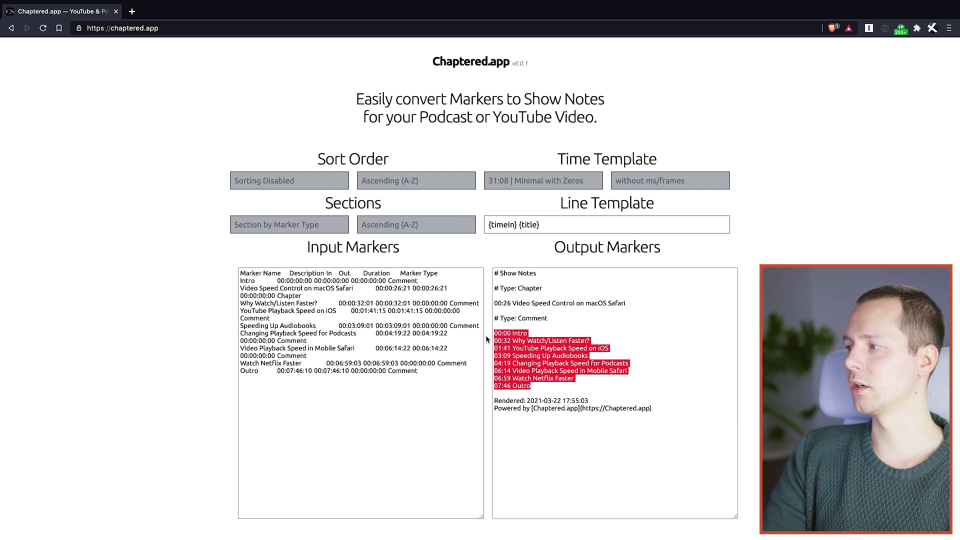
{"action": "left_click", "coordinate": [607, 356]}
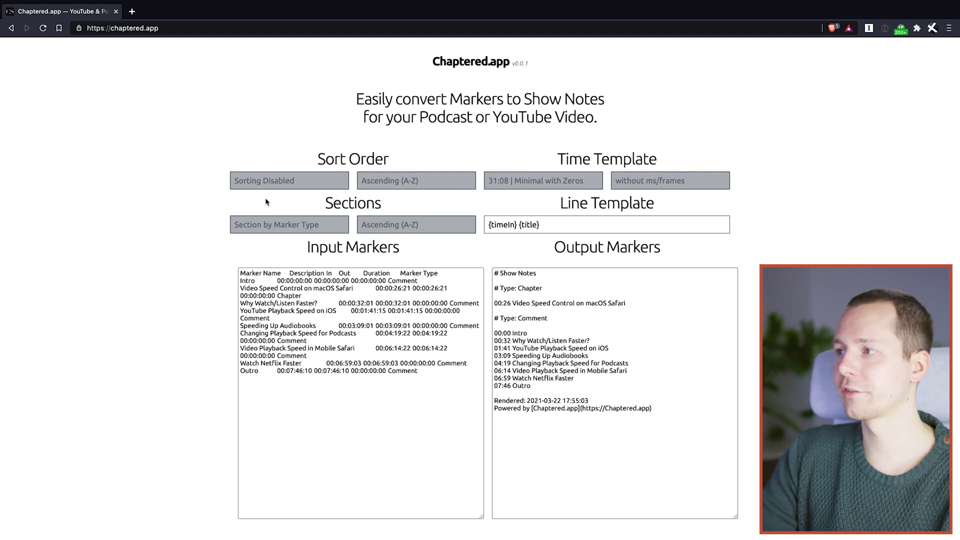
Step: Sort the output markers by IN timecode
{"action": "left_click", "coordinate": [278, 187]}
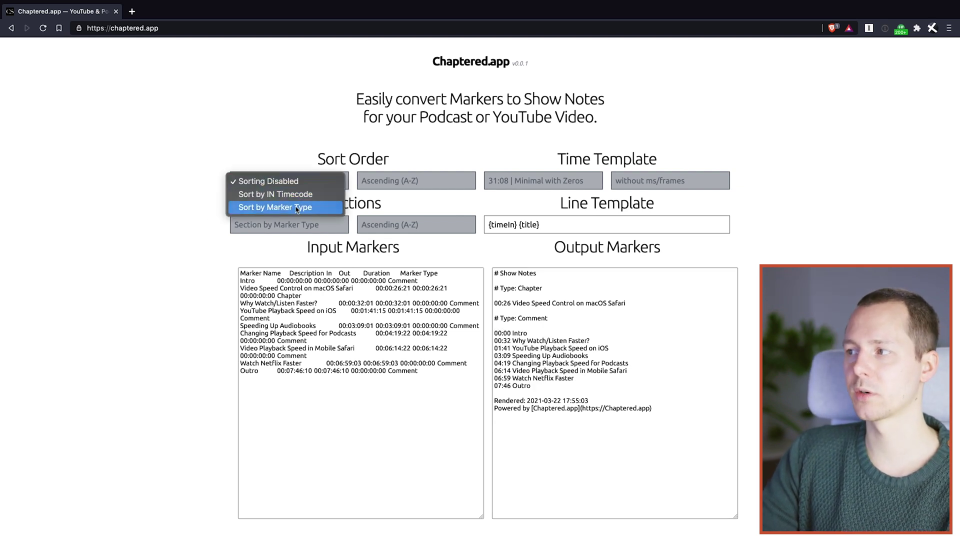
{"action": "left_click", "coordinate": [294, 196]}
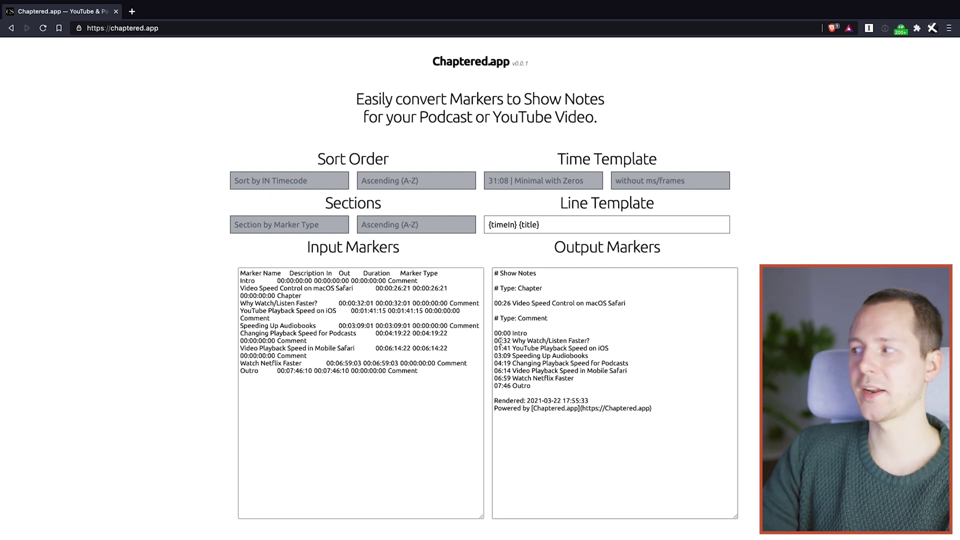
Step: Try the Descending (Z-A) sort direction for the output markers and return it to Ascending (A-Z)
{"action": "left_click", "coordinate": [389, 176]}
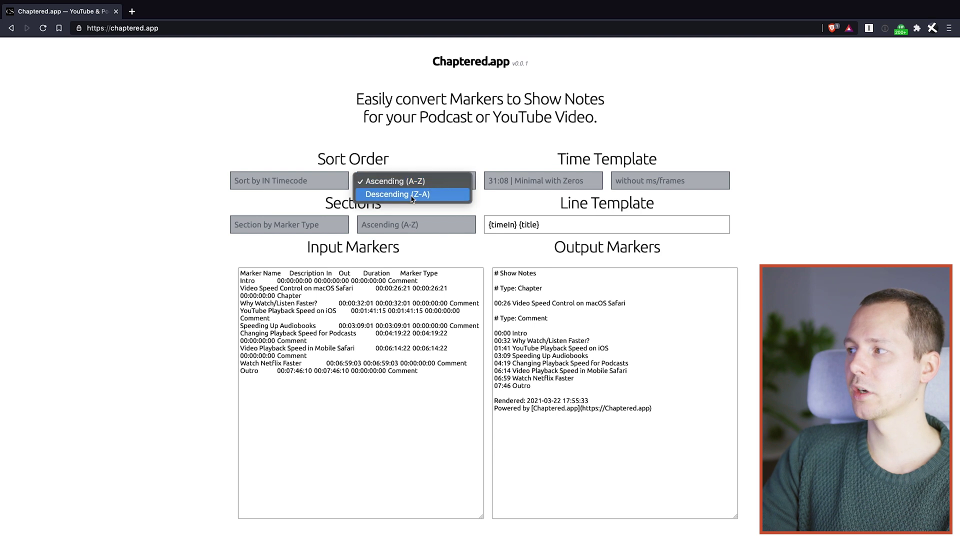
{"action": "left_click", "coordinate": [413, 196]}
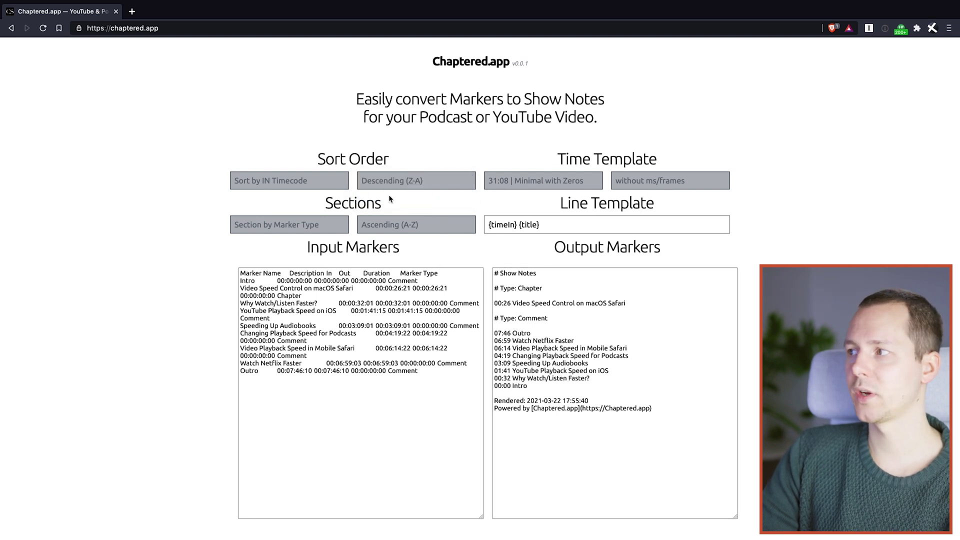
{"action": "left_click", "coordinate": [407, 183]}
{"action": "left_click", "coordinate": [408, 163]}
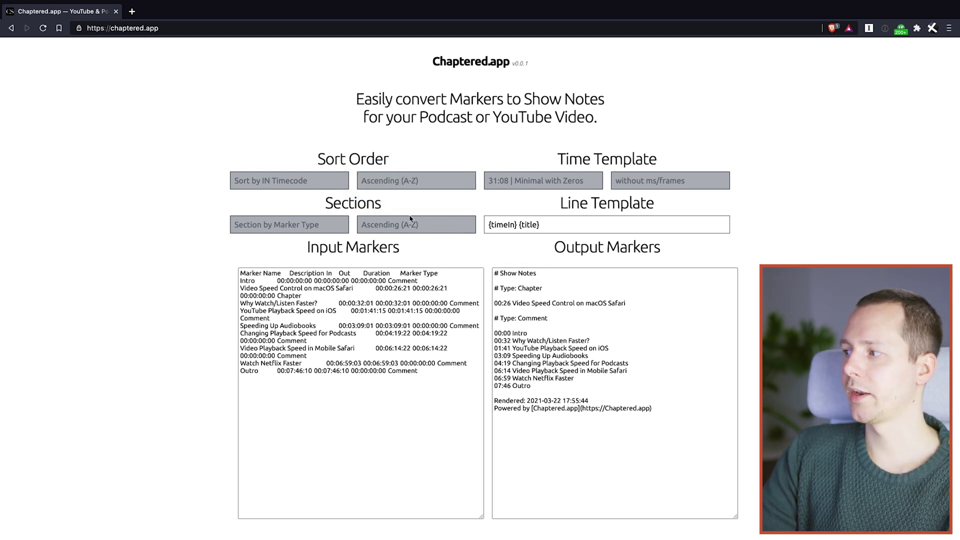
Step: Try timestamps with ms/frames in the 00:31:08 Full Timestamp template, and switch back to without ms/frames
{"action": "left_click", "coordinate": [657, 183]}
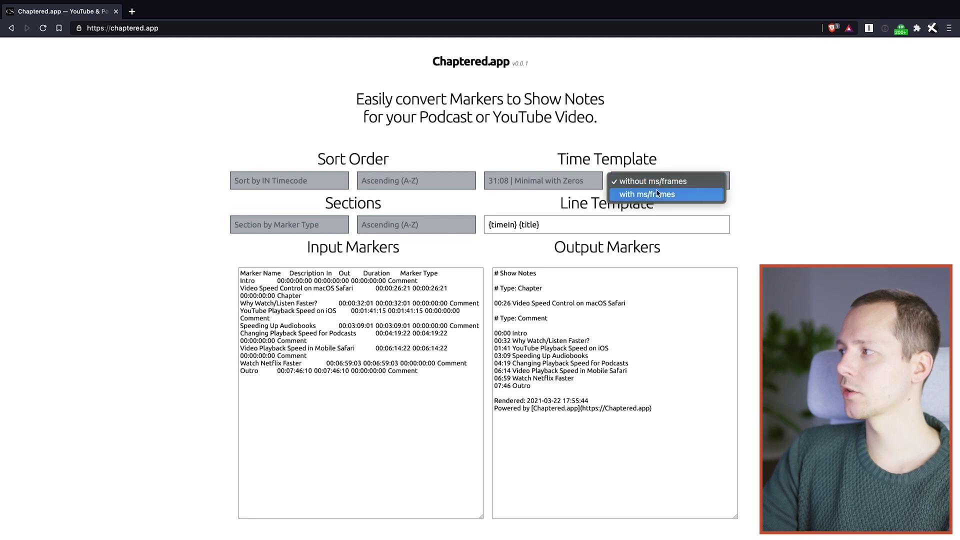
{"action": "left_click", "coordinate": [659, 196]}
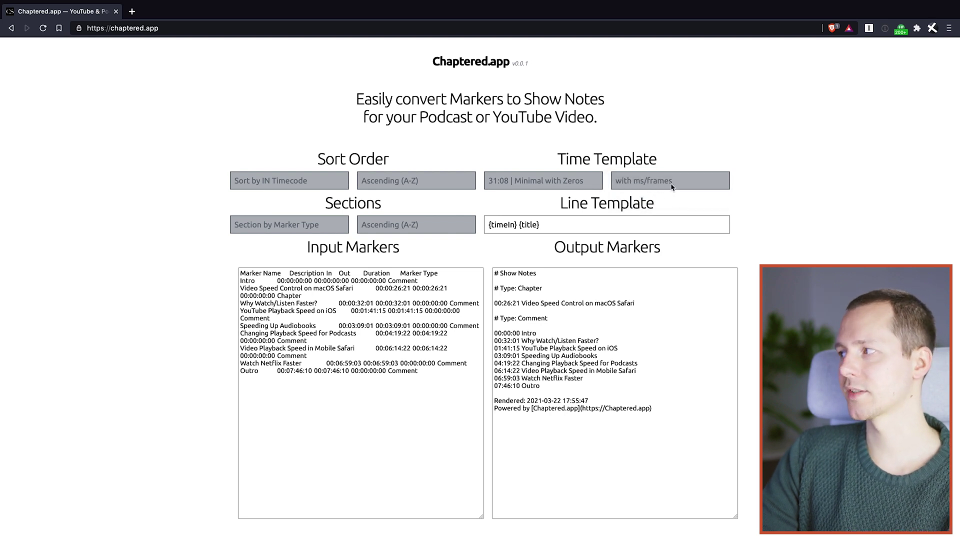
{"action": "left_click", "coordinate": [570, 179]}
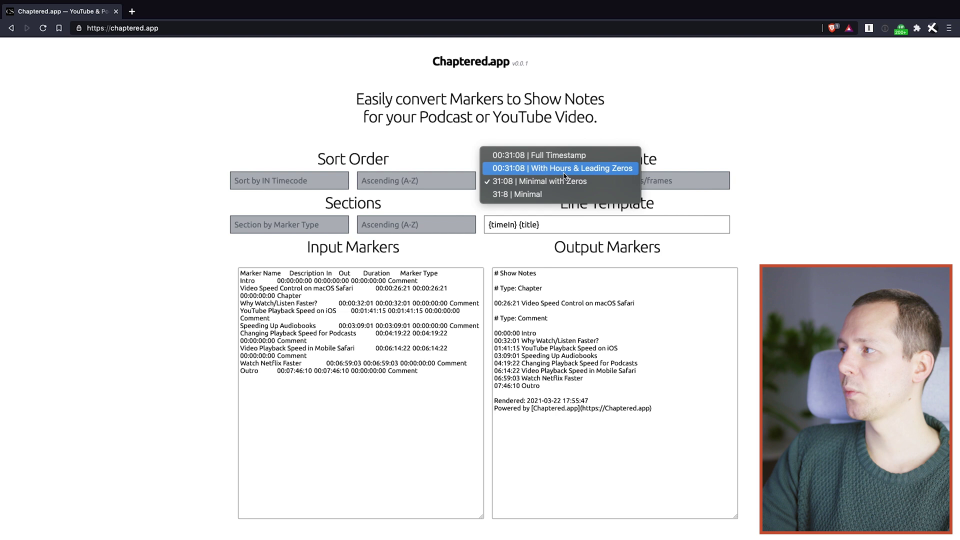
{"action": "left_click", "coordinate": [551, 158]}
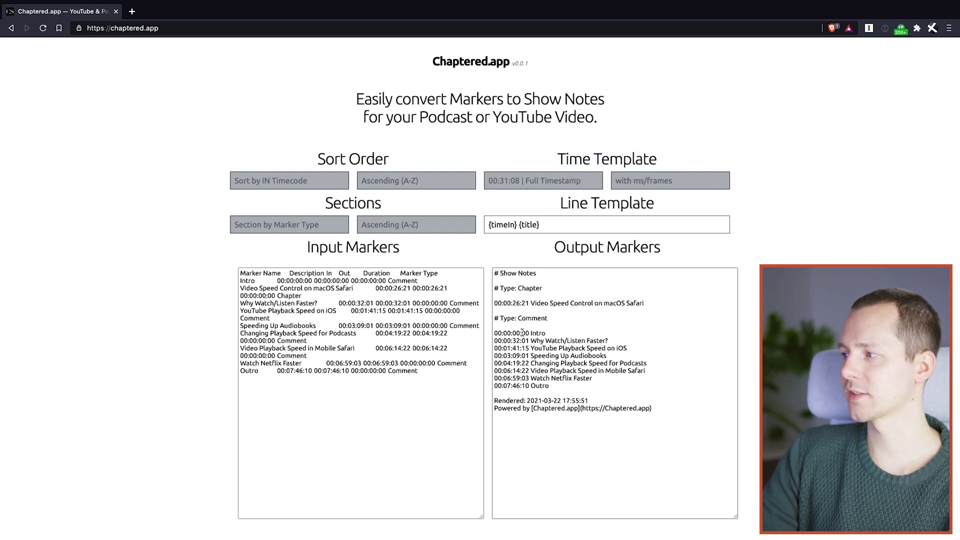
{"action": "left_click", "coordinate": [677, 188]}
{"action": "left_click", "coordinate": [673, 169]}
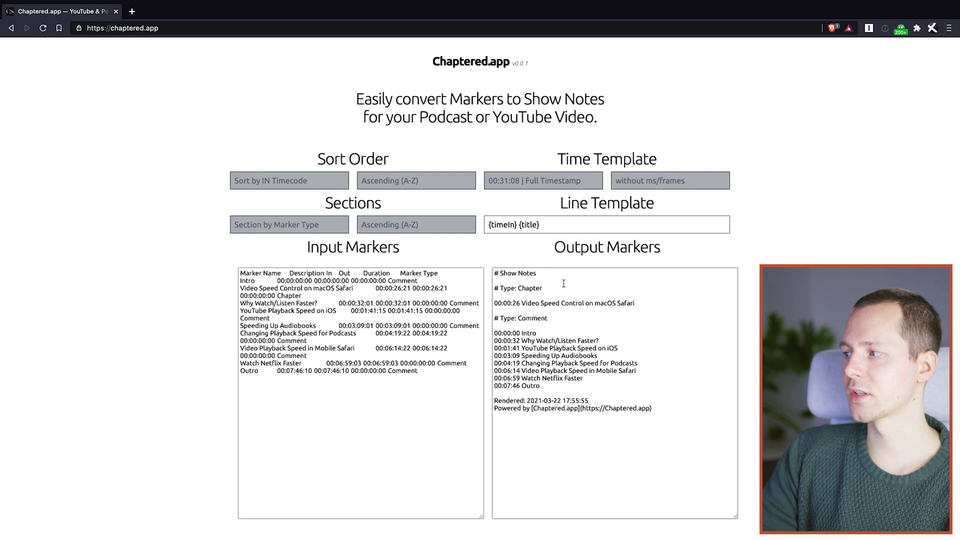
Step: Return the time template to 31:08 Minimal with Zeros
{"action": "left_click", "coordinate": [534, 185]}
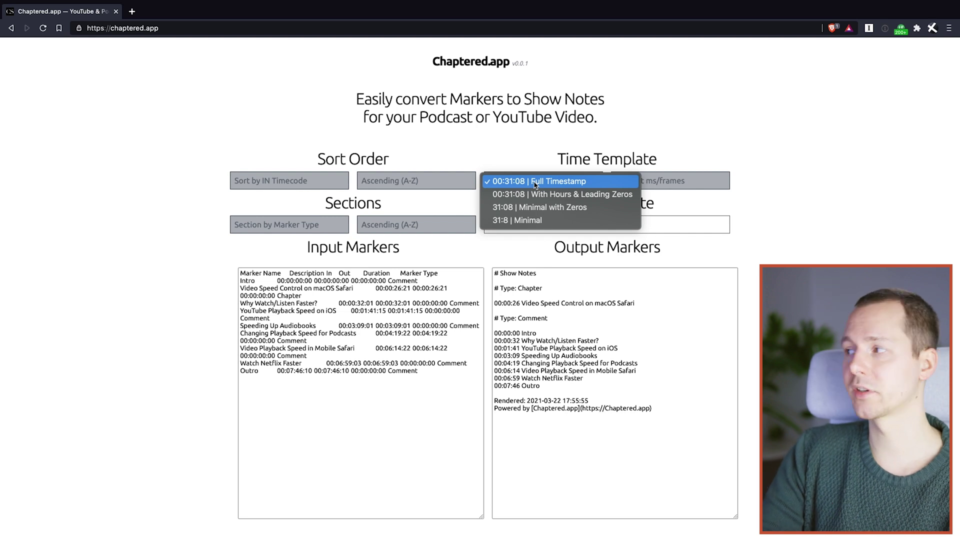
{"action": "left_click", "coordinate": [535, 182]}
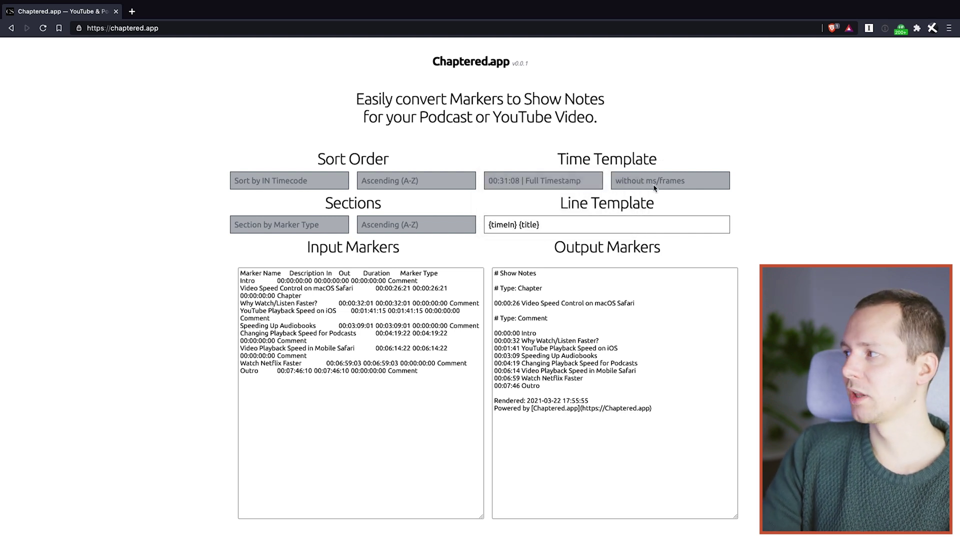
{"action": "left_click", "coordinate": [601, 180]}
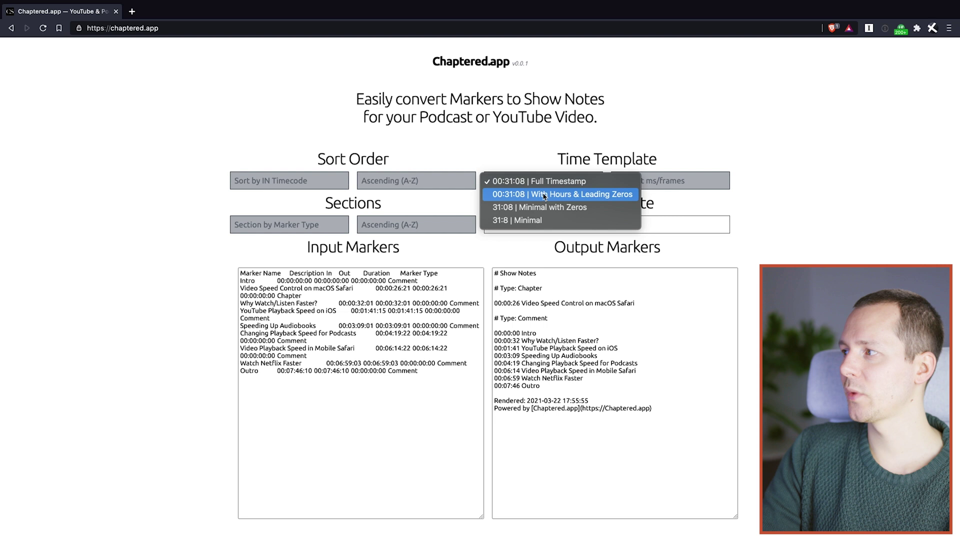
{"action": "left_click", "coordinate": [564, 207]}
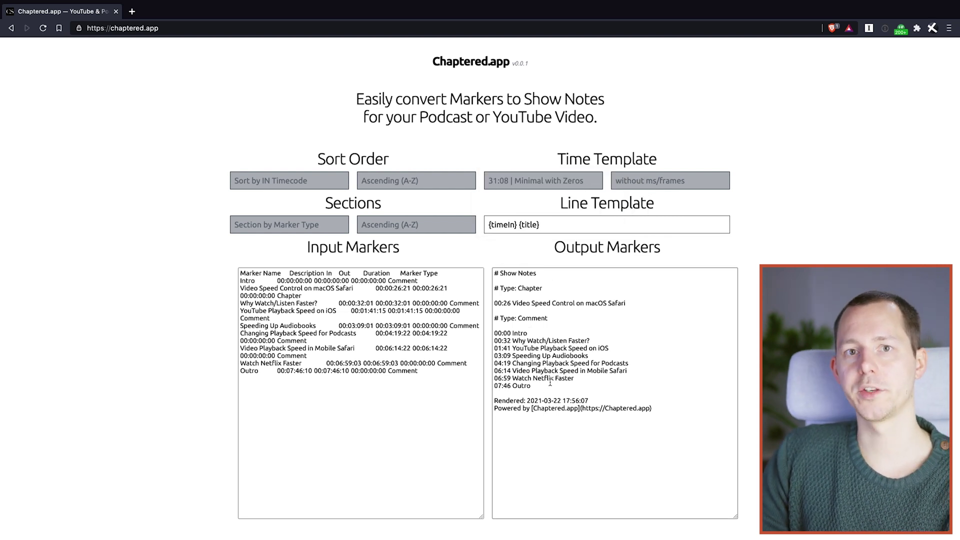
Step: Look through the FAQ section below the input and output markers
{"action": "scroll", "coordinate": [550, 381], "scroll_direction": "down", "scroll_amount": 10}
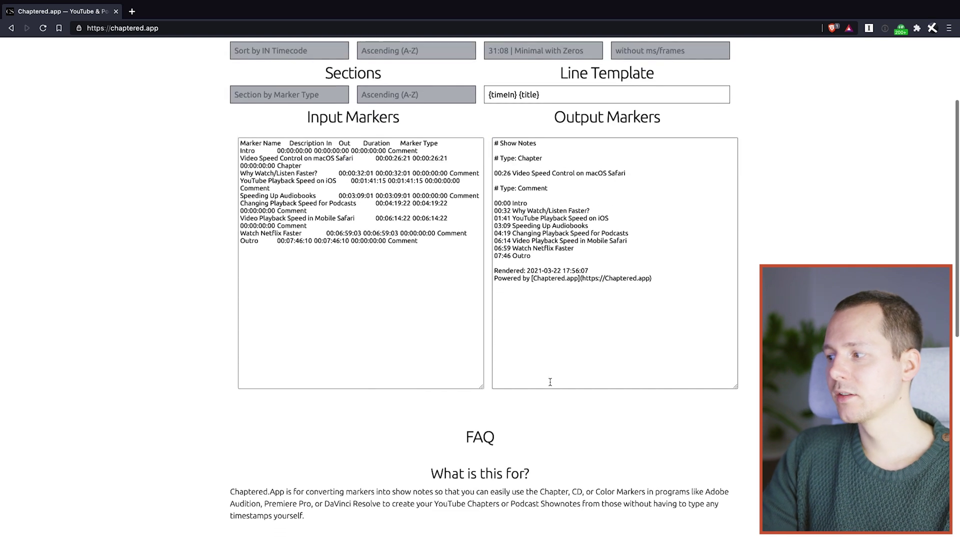